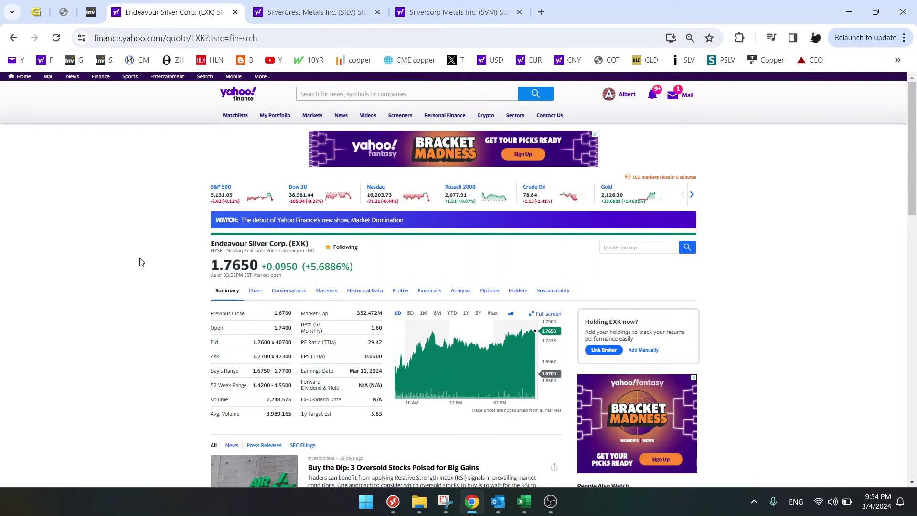
click(315, 12)
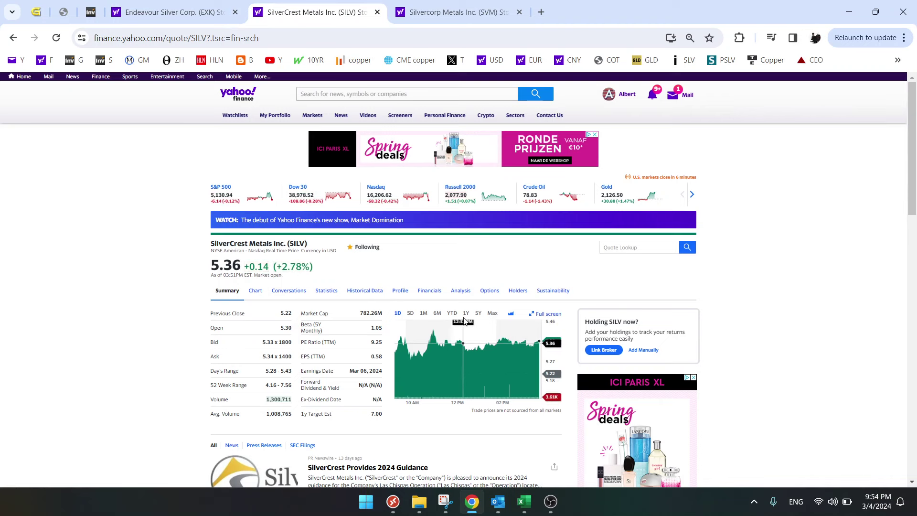
- Review the SilverCrest and Silvercorp one-year quote charts, then return to the Endeavour Silver quote
click(467, 313)
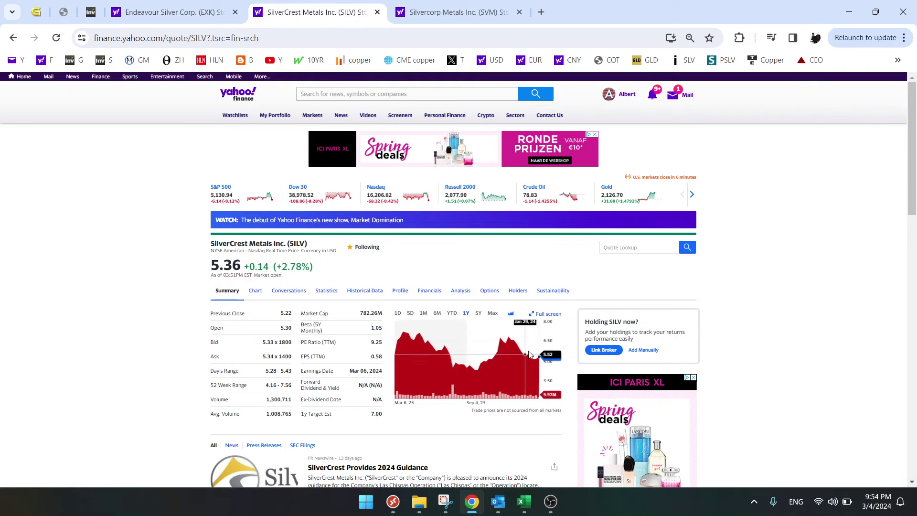
click(426, 13)
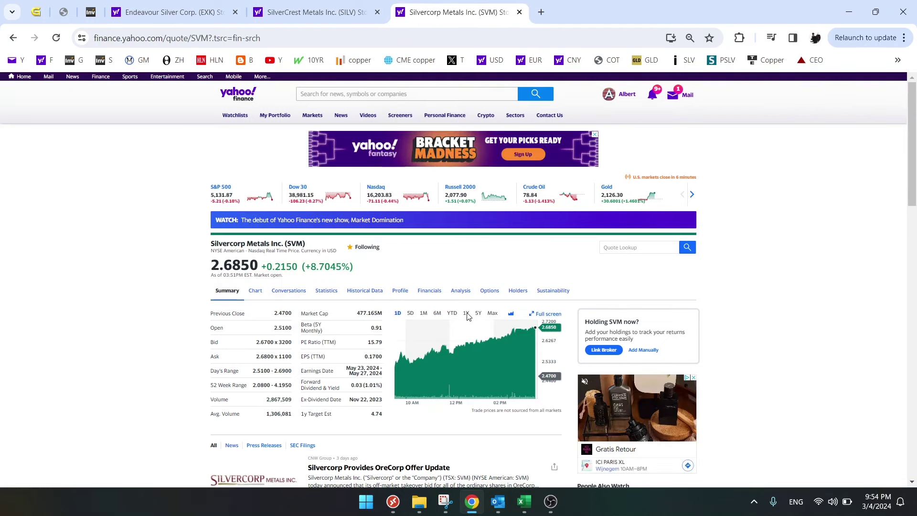
click(466, 314)
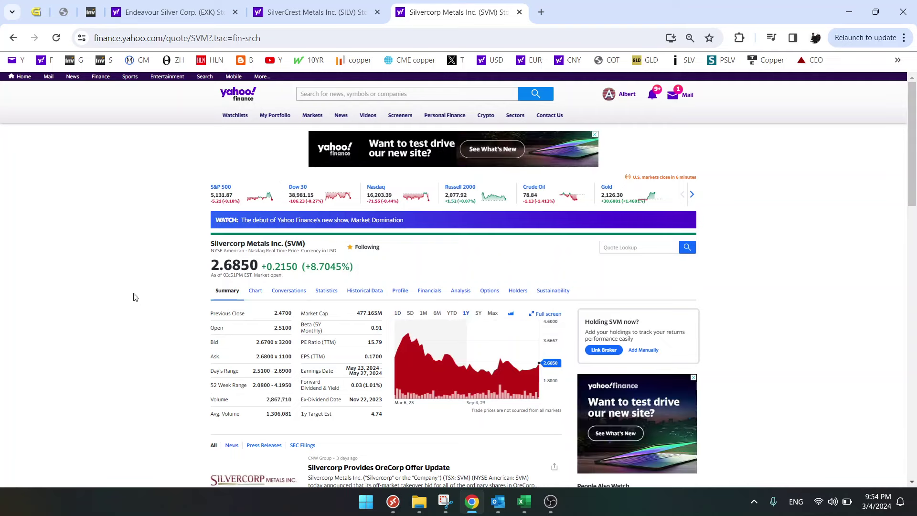
click(300, 18)
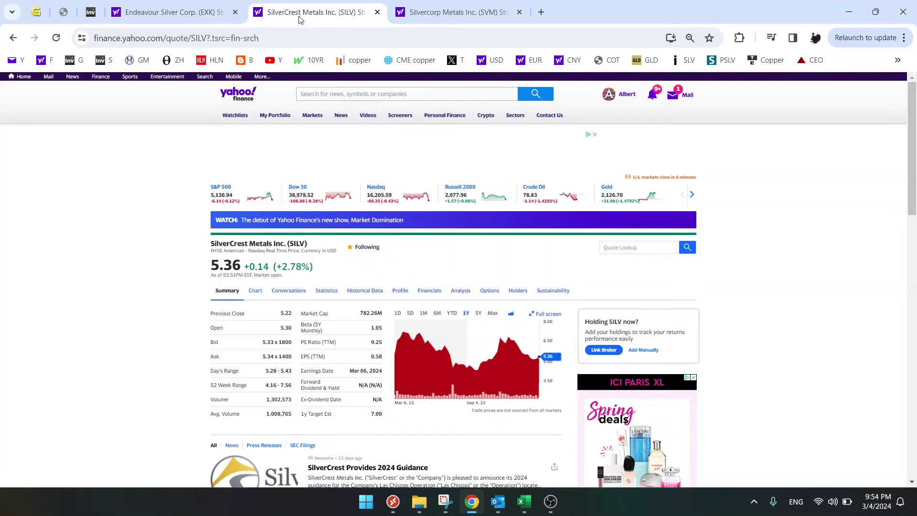
click(160, 18)
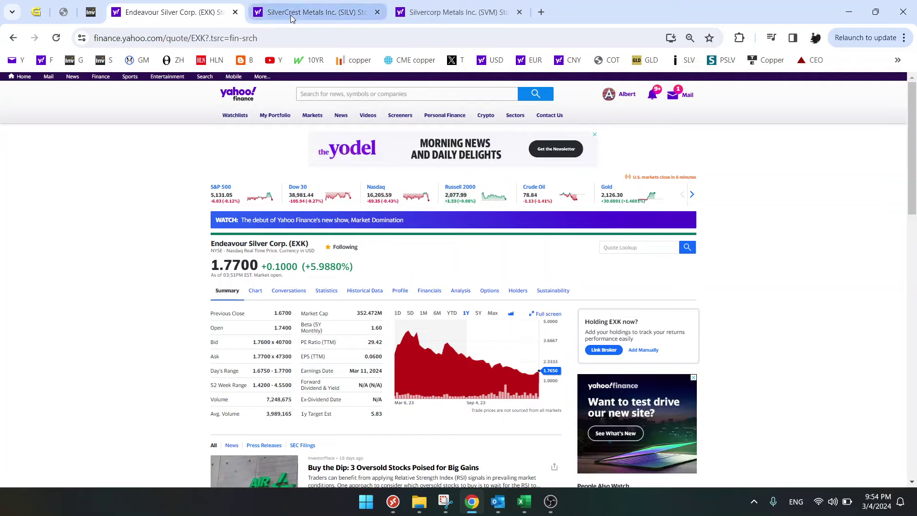
click(453, 12)
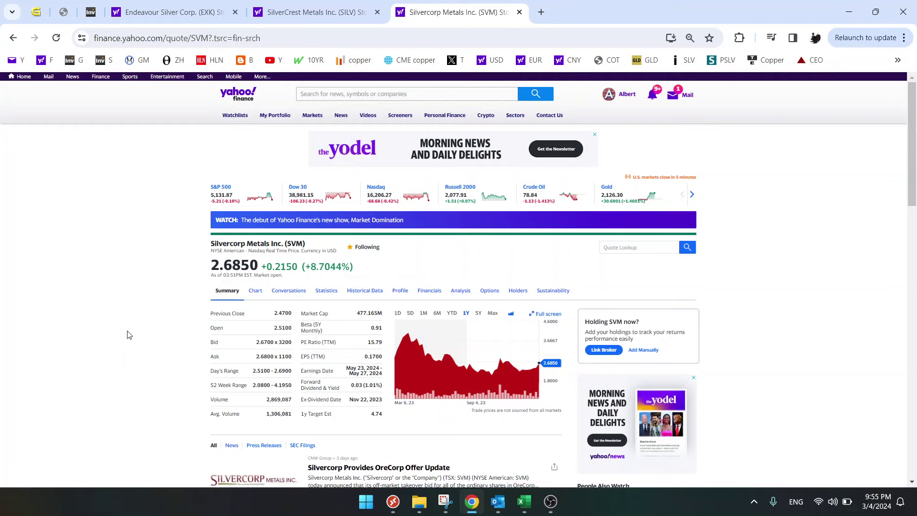
click(182, 13)
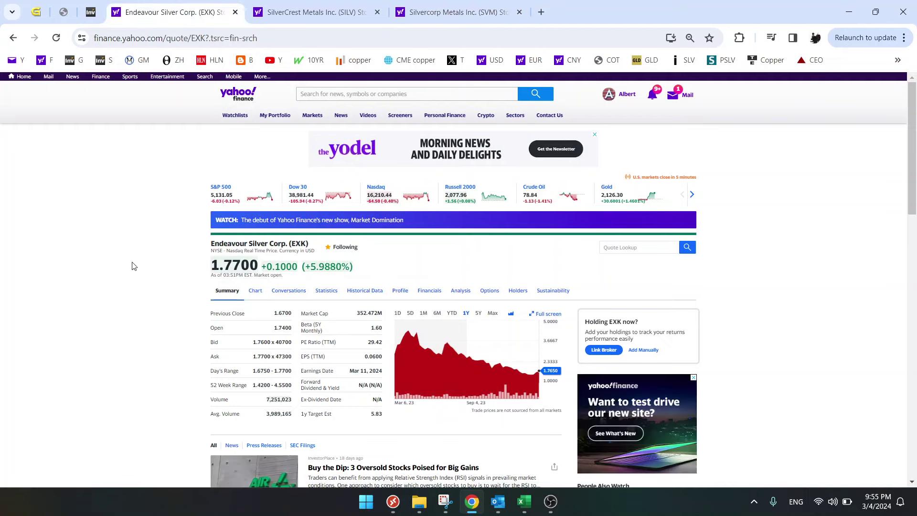
- Bring up the EXK NPV valuation and inspect the 2023 interest, tax rate and net income cells
click(523, 501)
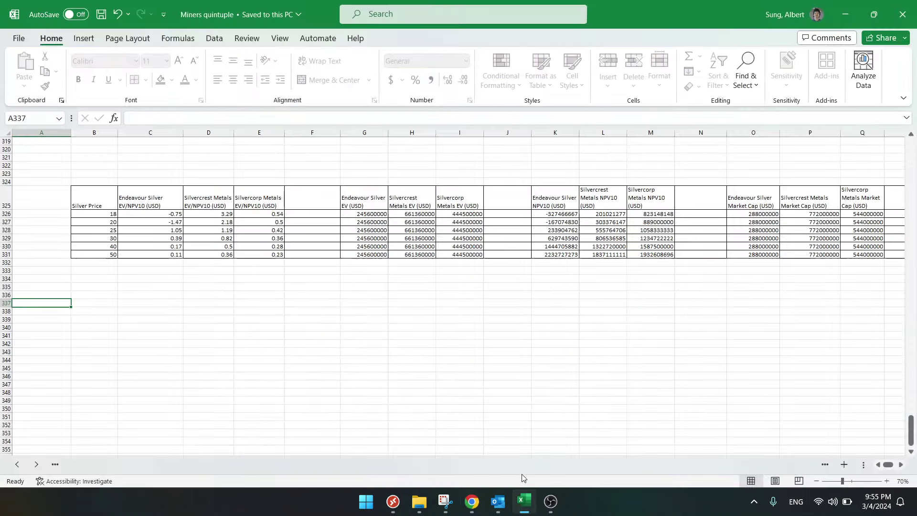
scroll(313, 239, up, 13)
click(313, 238)
click(312, 247)
click(316, 239)
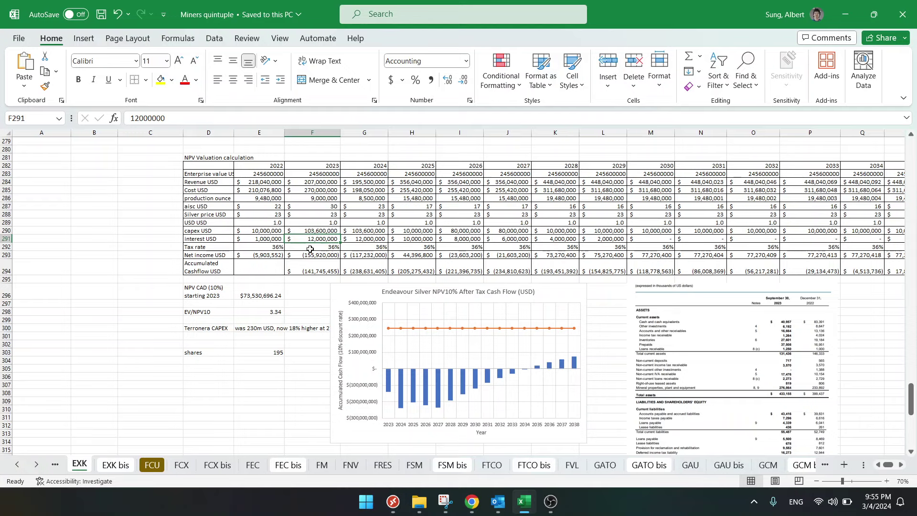
click(310, 248)
click(311, 254)
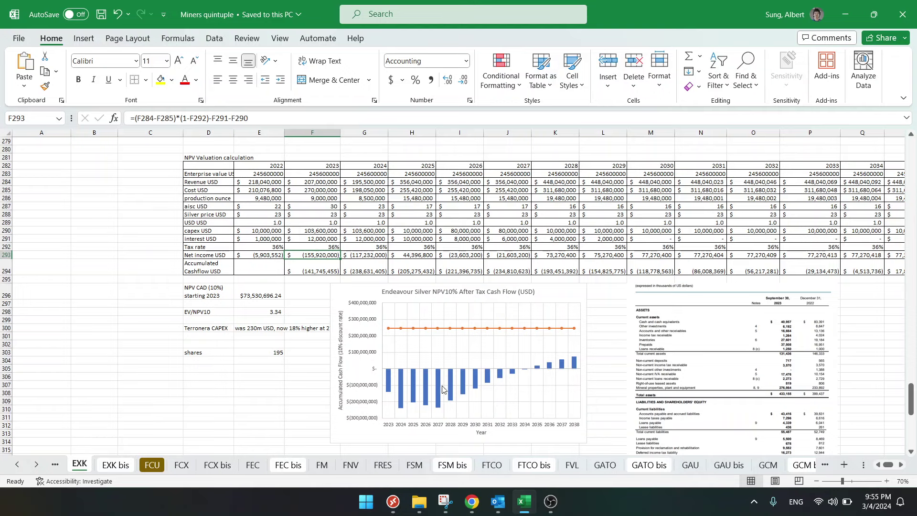
click(217, 377)
click(270, 311)
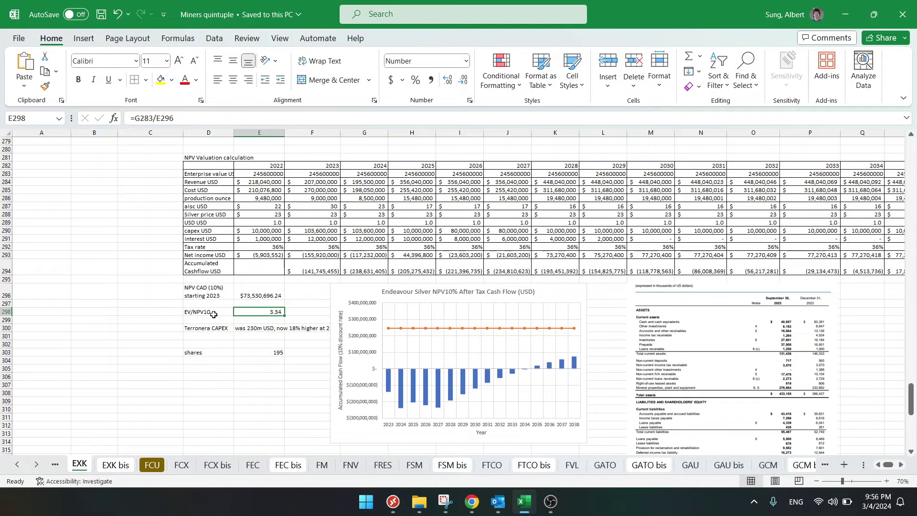
click(489, 387)
click(481, 328)
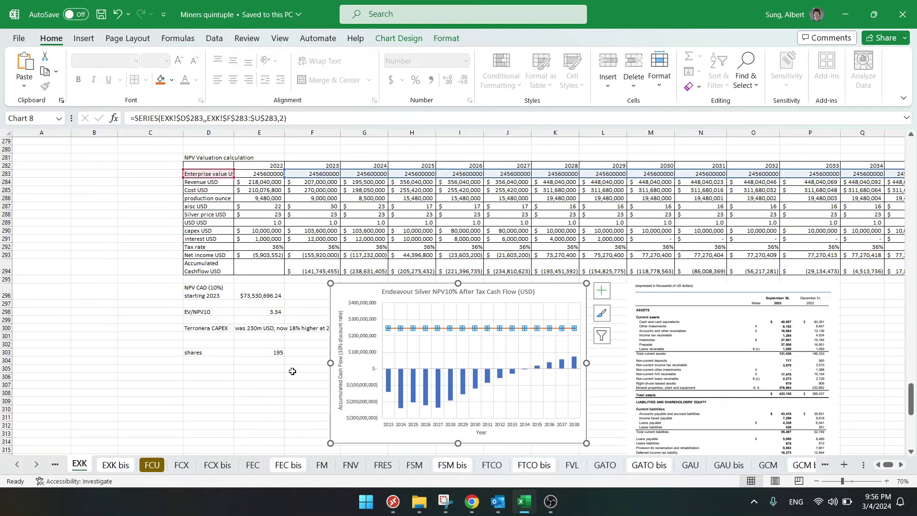
click(280, 373)
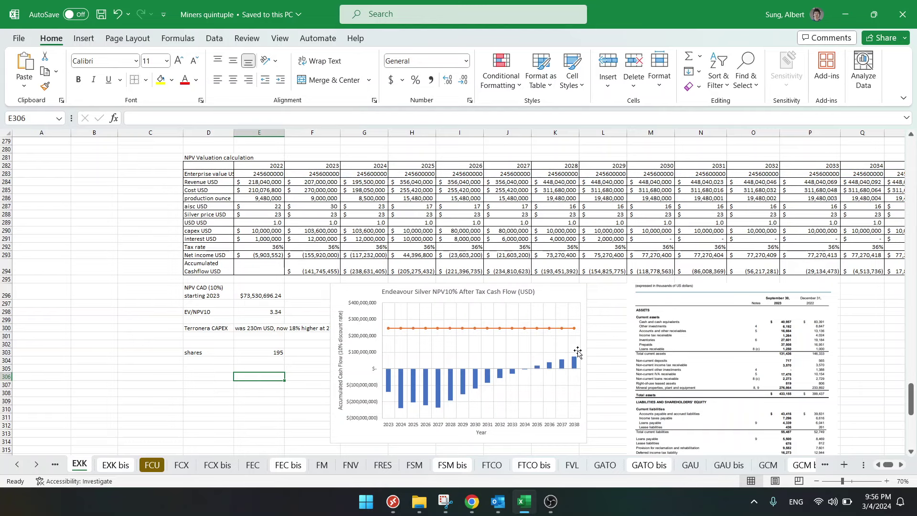
click(255, 352)
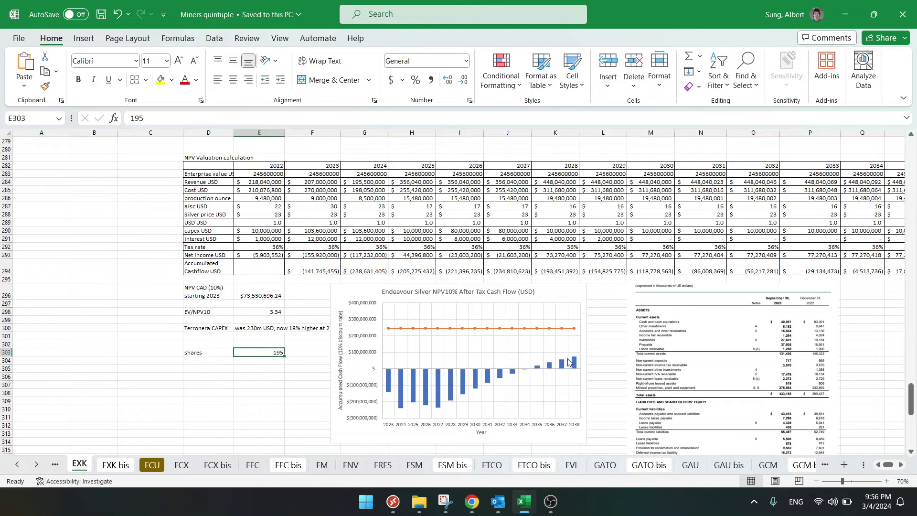
click(289, 368)
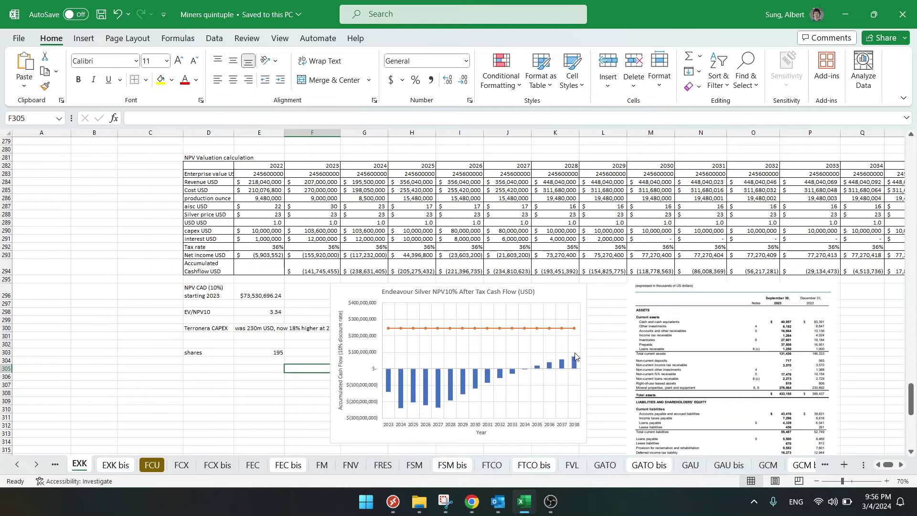
click(300, 353)
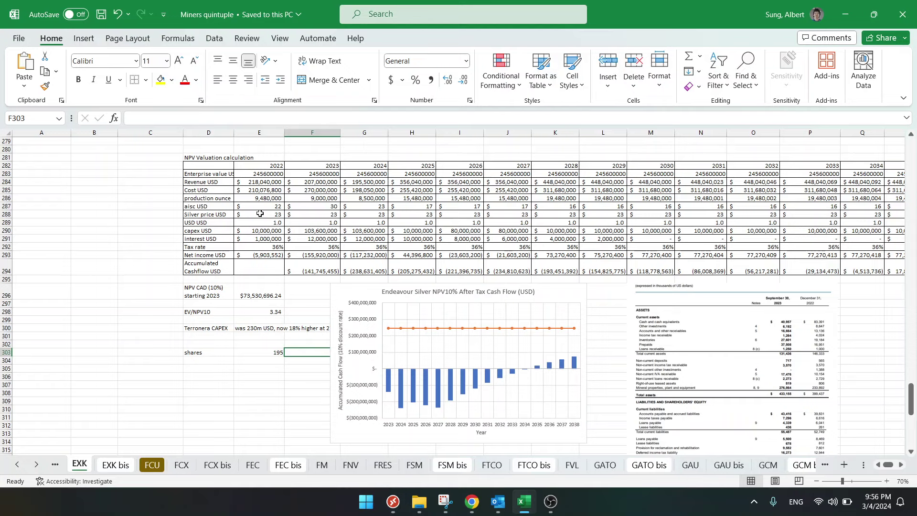
- Scroll the EXK sheet down to the silver-price sensitivity table and charts from row 307
scroll(260, 213, down, 9)
drag(152, 311, 153, 352)
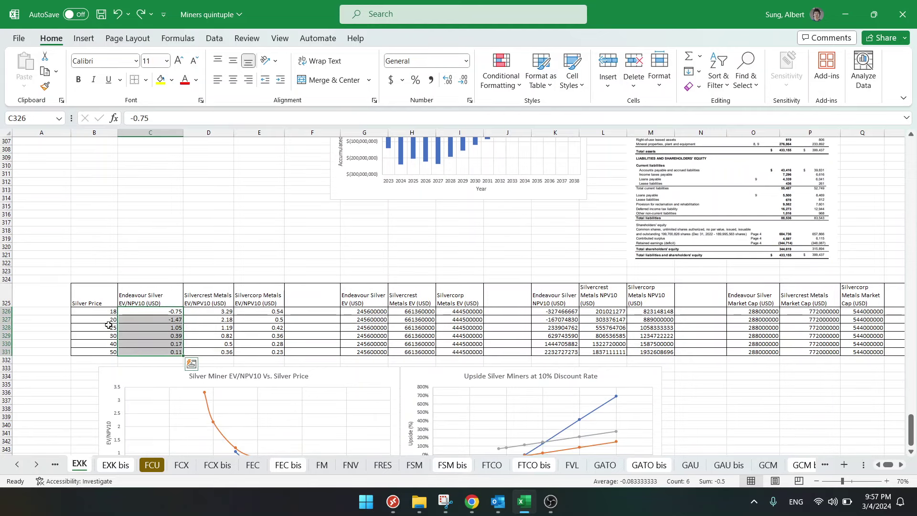
drag(102, 311, 146, 349)
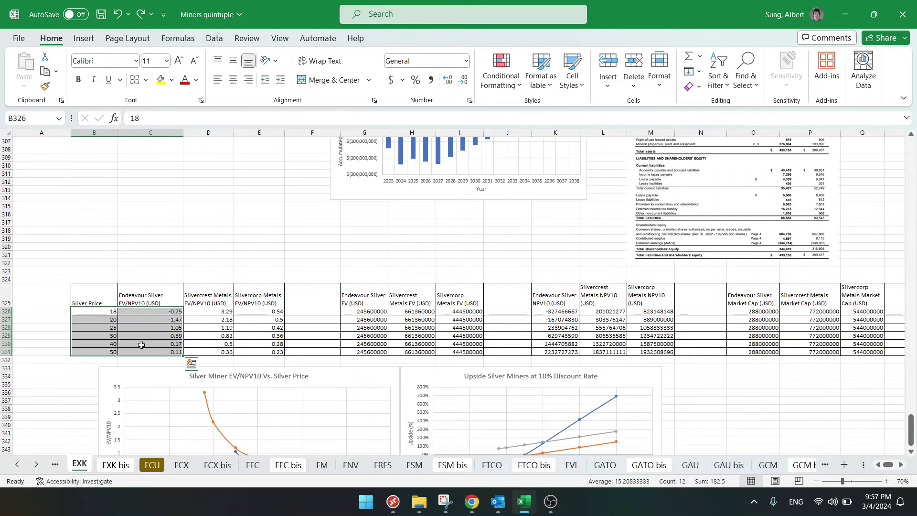
click(207, 298)
click(254, 296)
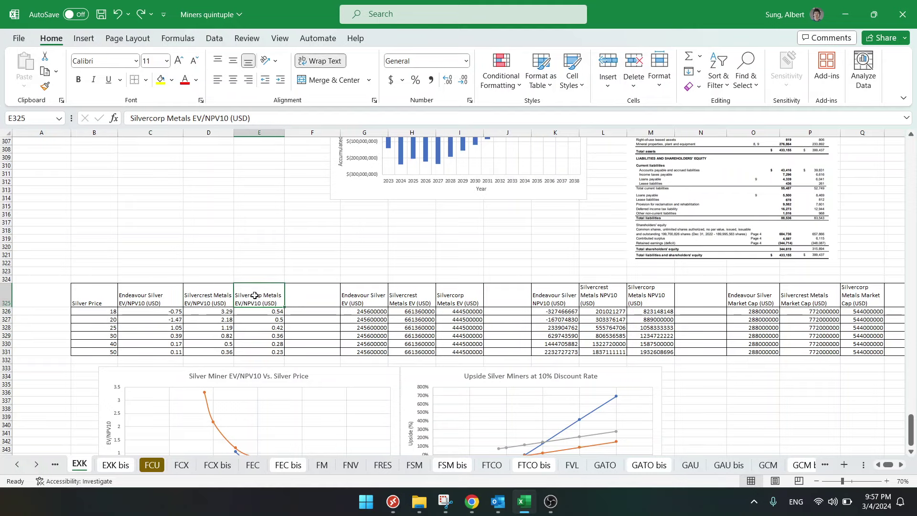
drag(89, 293, 261, 351)
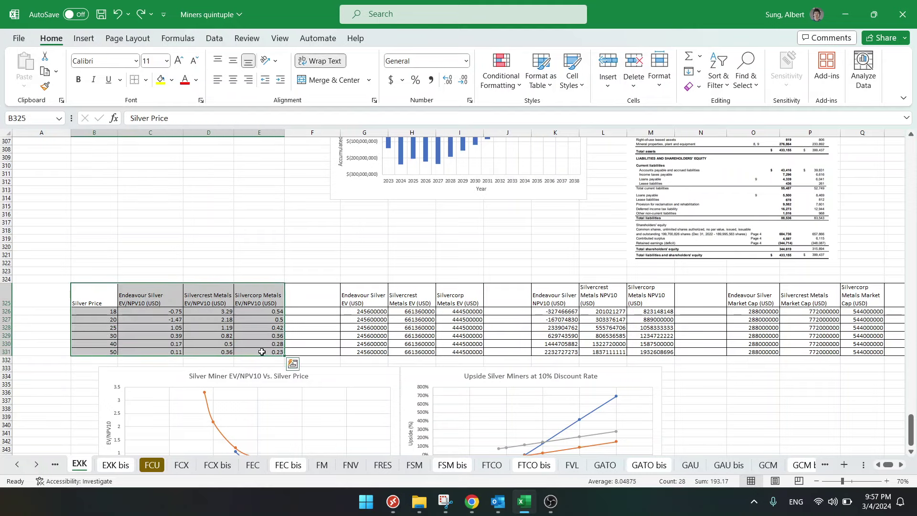
scroll(262, 351, up, 2)
drag(365, 346, 477, 400)
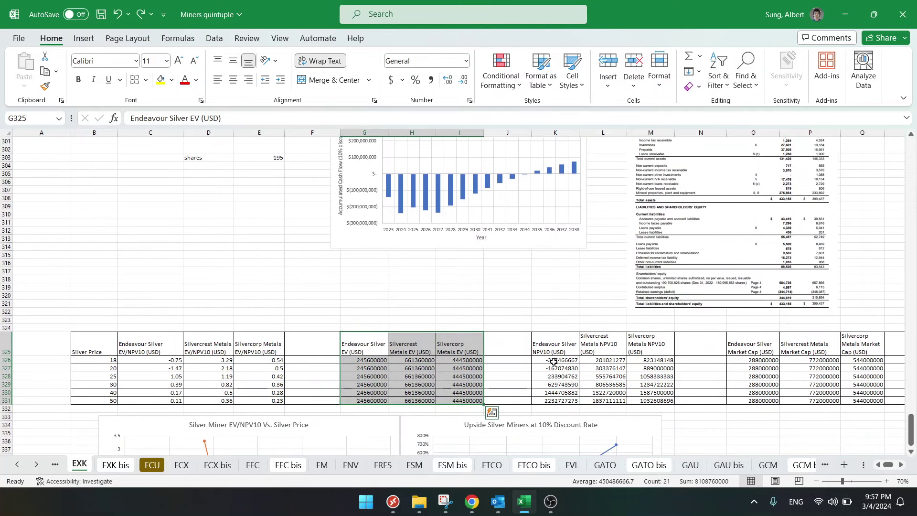
click(554, 362)
click(563, 368)
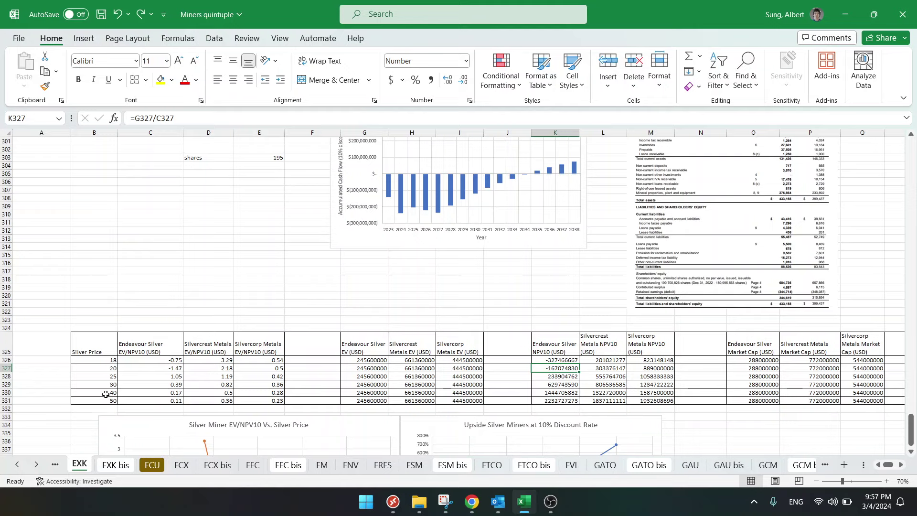
click(561, 375)
drag(554, 343, 670, 401)
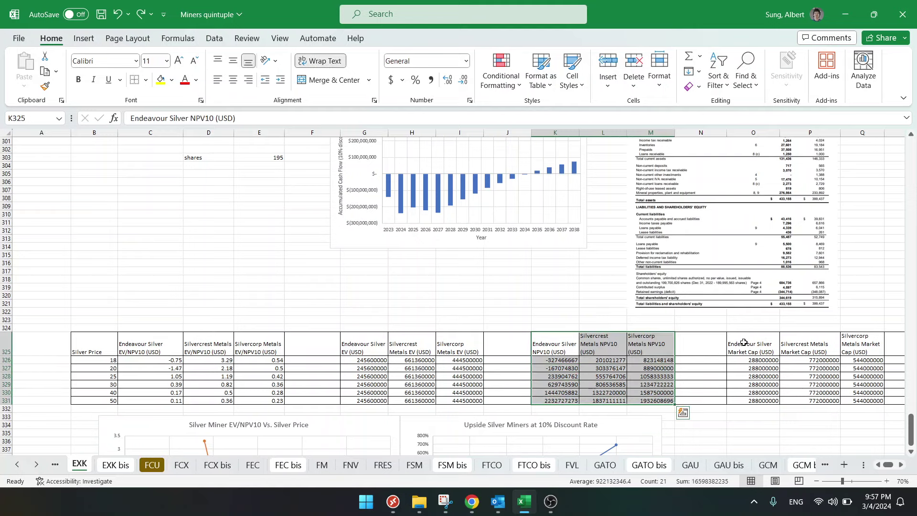
drag(750, 346, 859, 400)
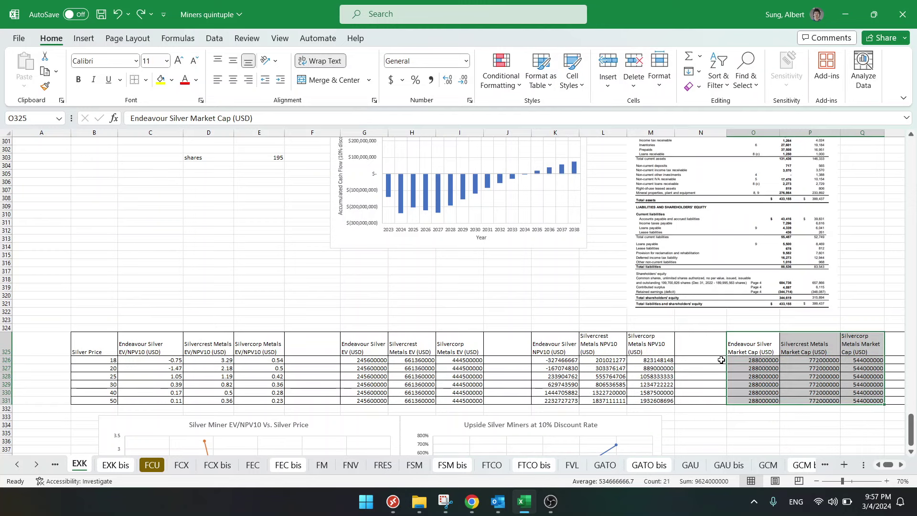
click(759, 344)
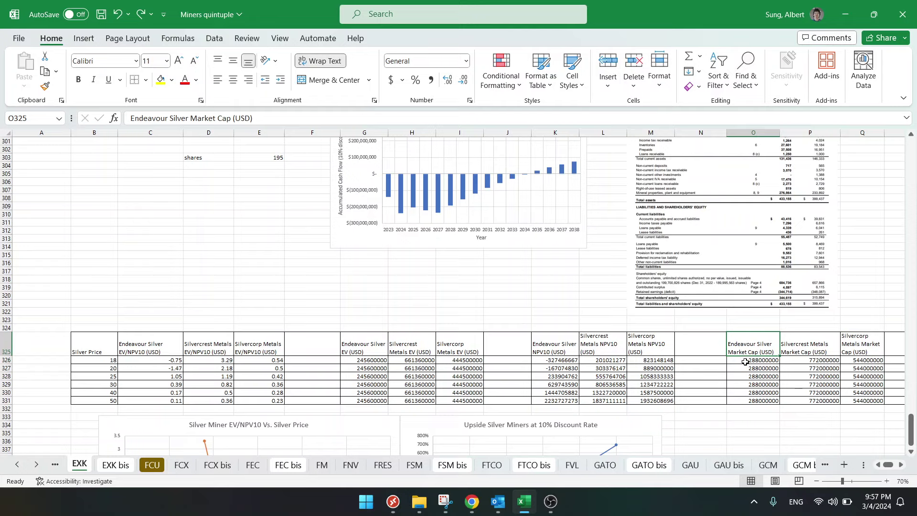
click(745, 362)
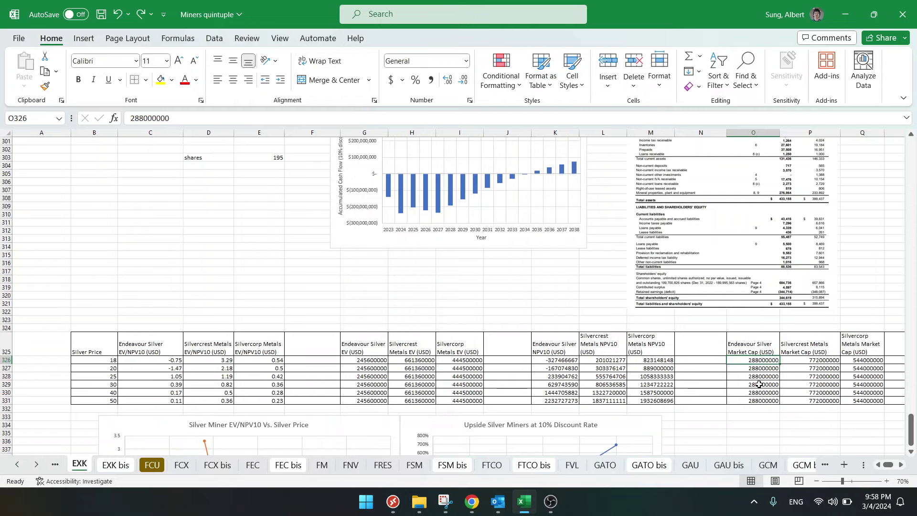
click(759, 348)
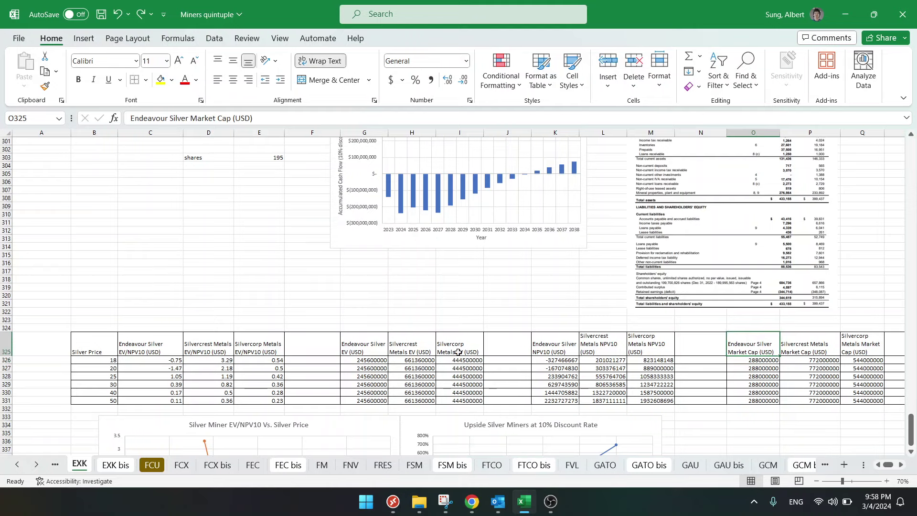
click(361, 348)
click(742, 347)
- Scroll right to the upside columns and select the Endeavour Silver upside cell S326
click(901, 464)
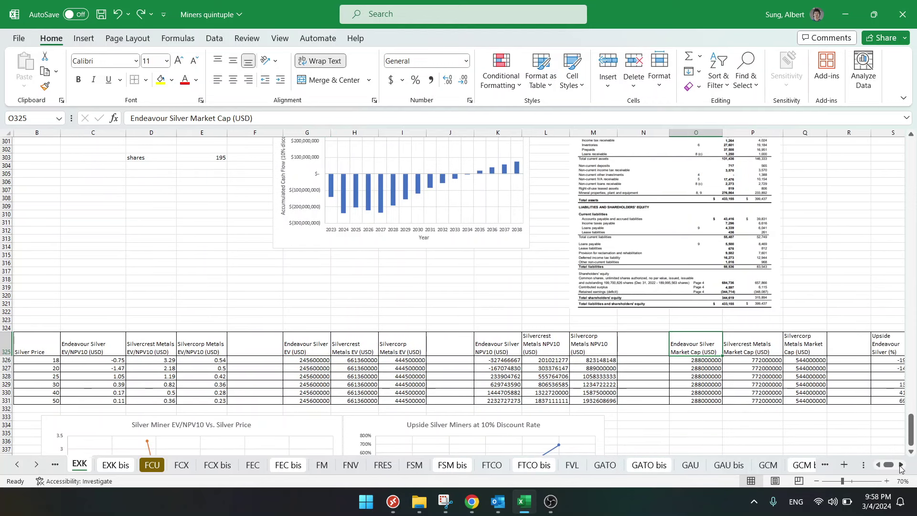
click(901, 465)
click(901, 465)
click(900, 465)
click(900, 465)
click(900, 464)
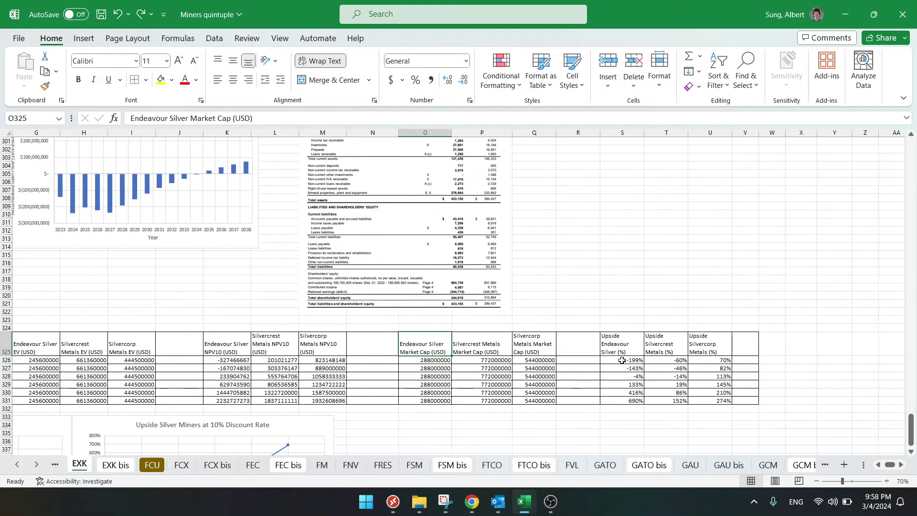
click(613, 341)
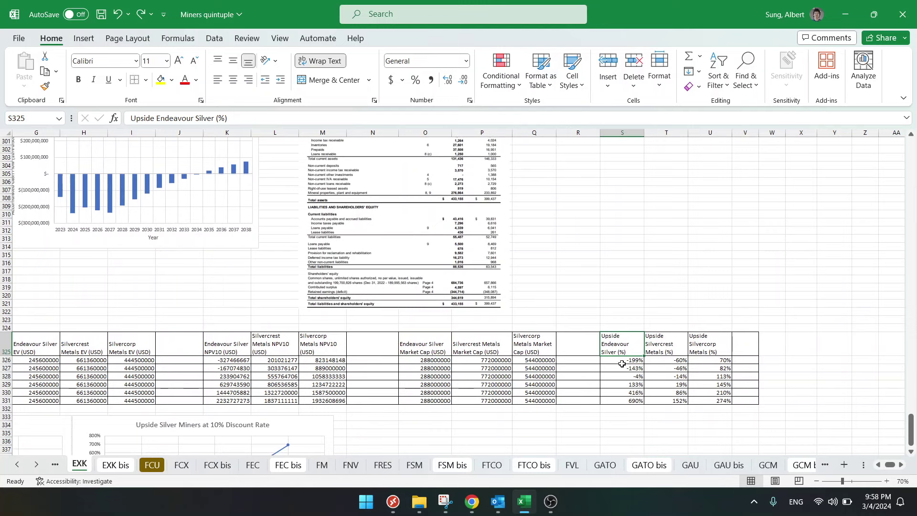
click(619, 360)
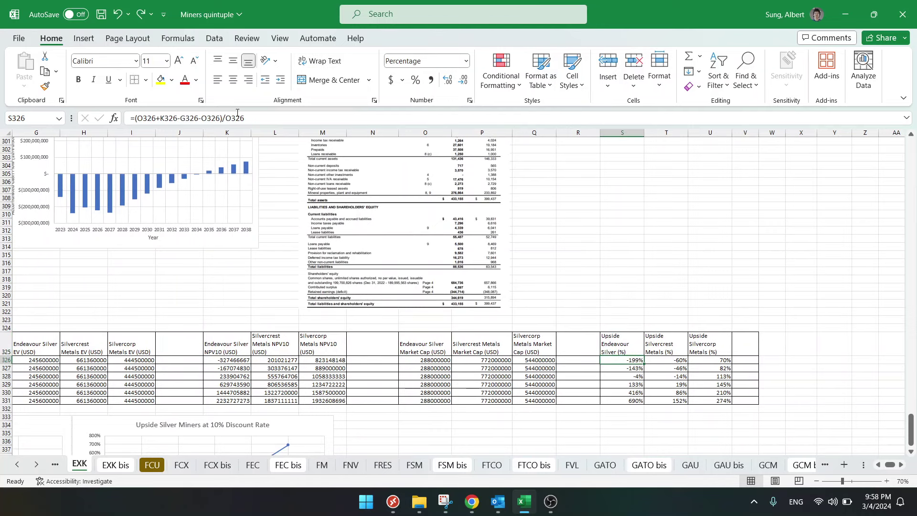
- Preview the values of the parts of =(O326+K326-G326-O326)/O326 in the formula bar
click(253, 118)
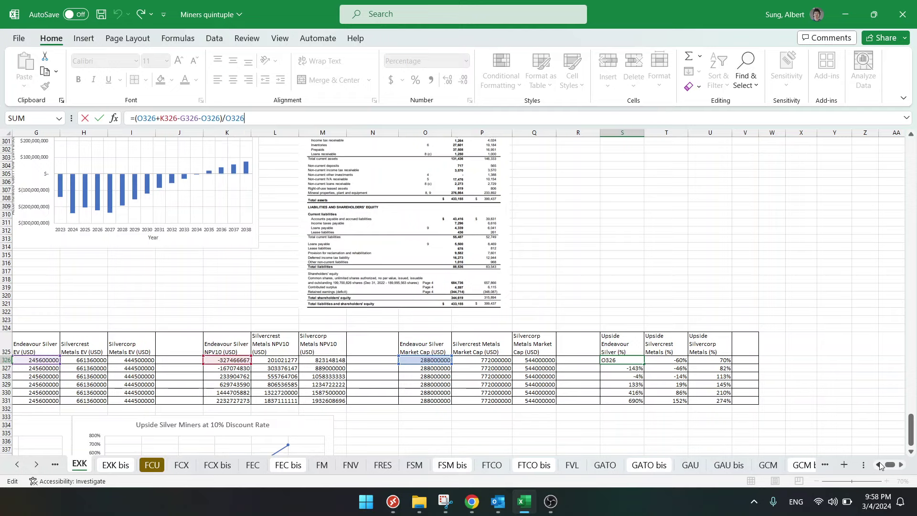
scroll(880, 466, left, 5)
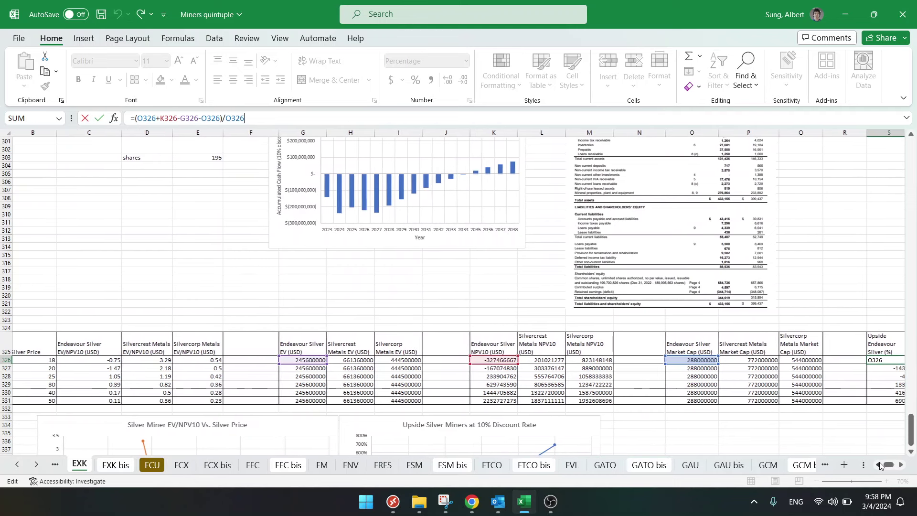
scroll(901, 464, right, 2)
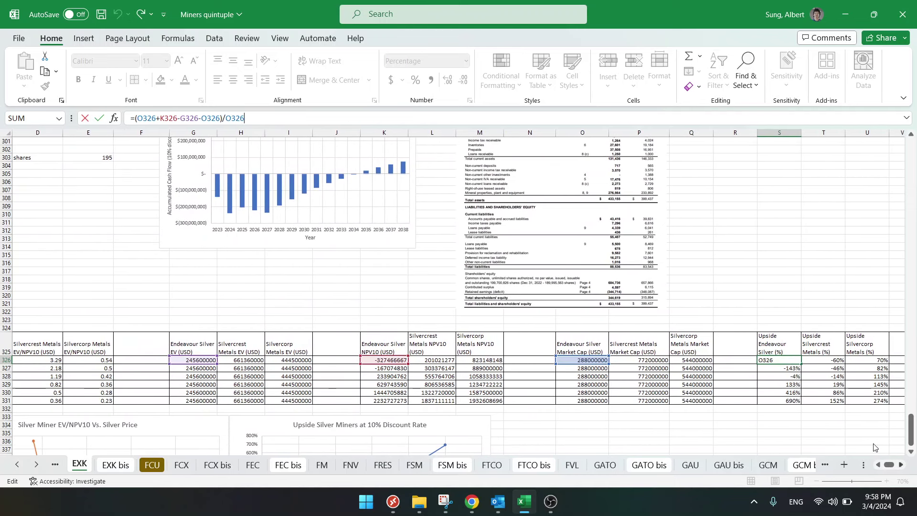
drag(228, 117, 255, 116)
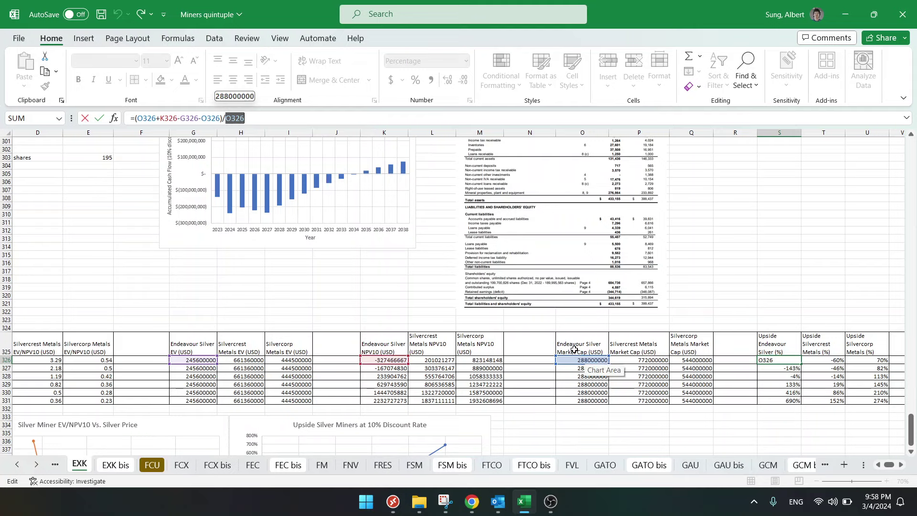
click(200, 117)
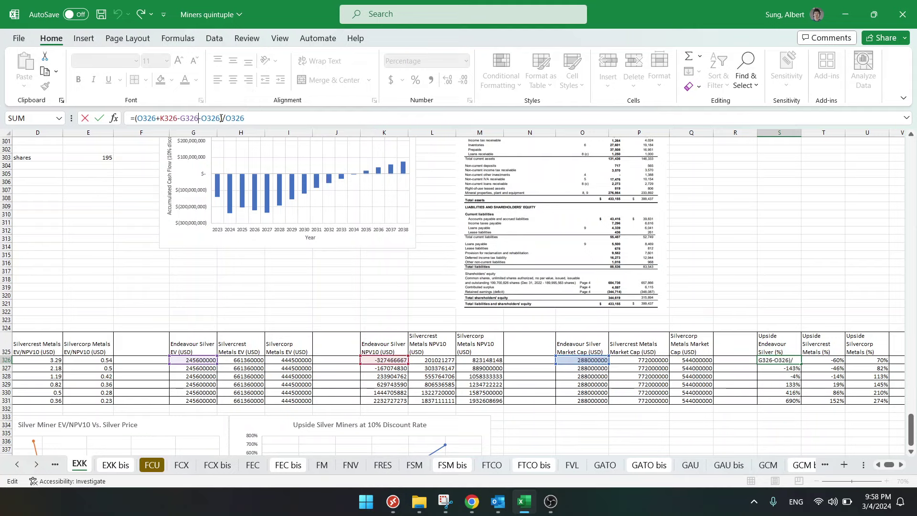
mouse_move(221, 118)
mouse_down()
mouse_move(195, 117)
mouse_move(203, 117)
mouse_up()
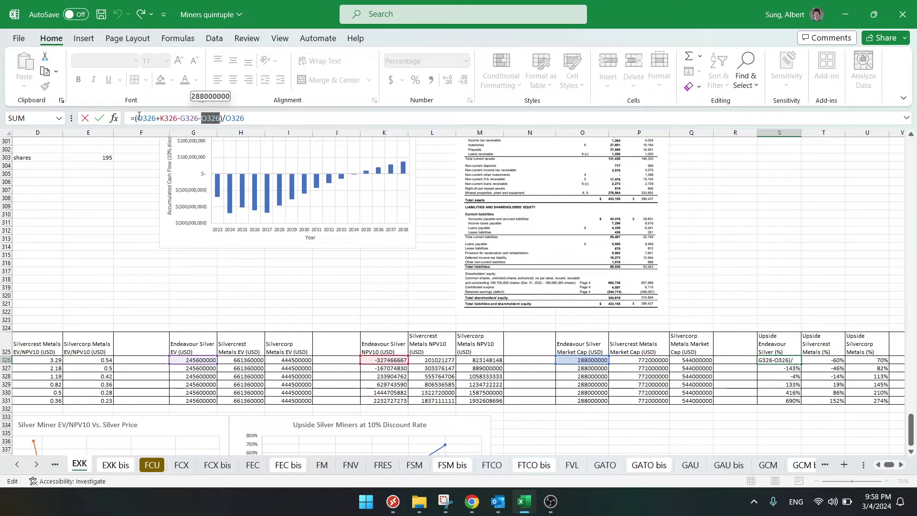
drag(138, 117, 196, 117)
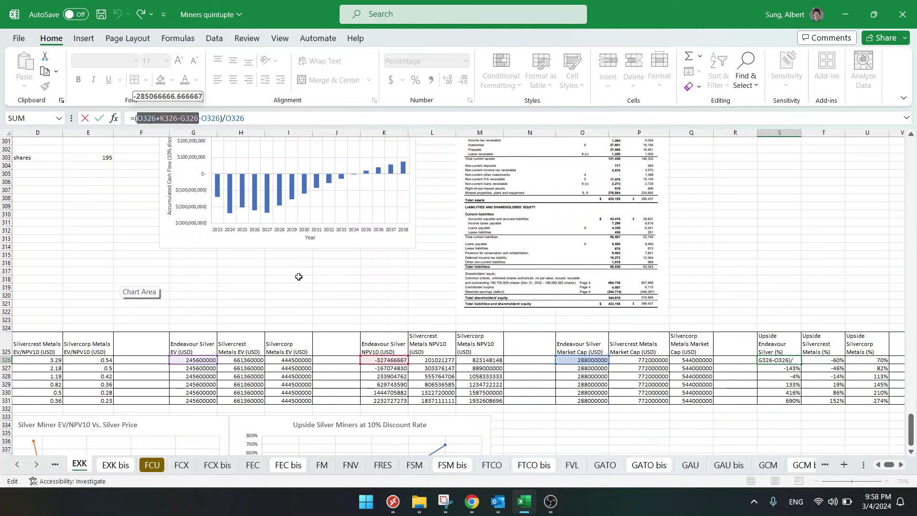
- Leave S326 unchanged at -199% and inspect the NPV10% chart's Enterprise value line and cash-flow bars
click(270, 269)
scroll(272, 275, up, 3)
scroll(273, 275, up, 2)
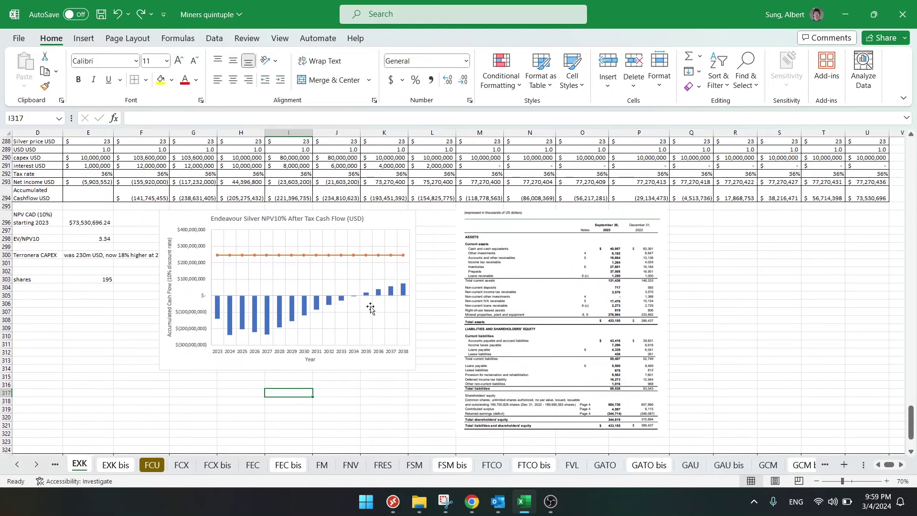
mouse_move(394, 250)
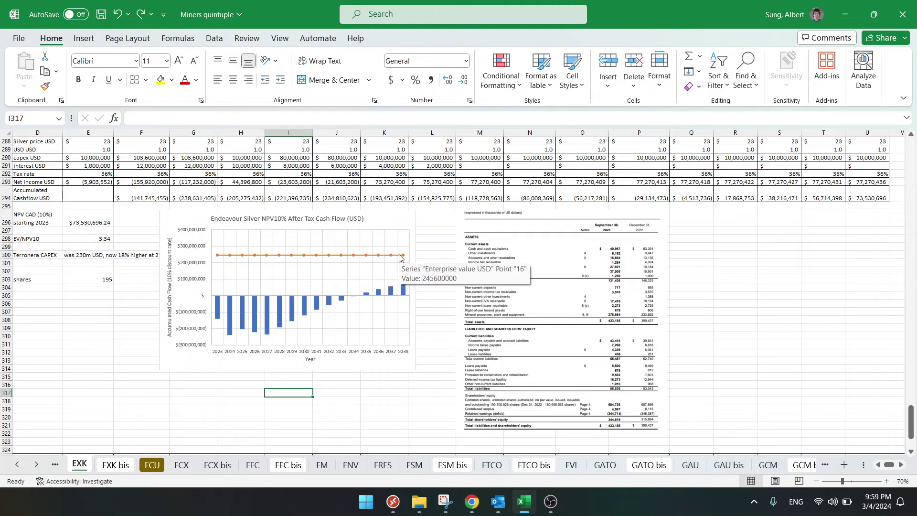
click(229, 255)
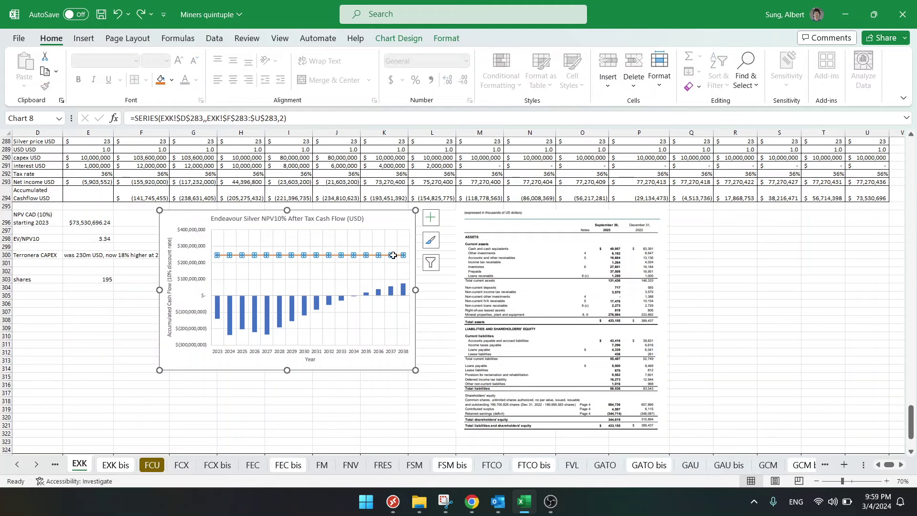
click(401, 288)
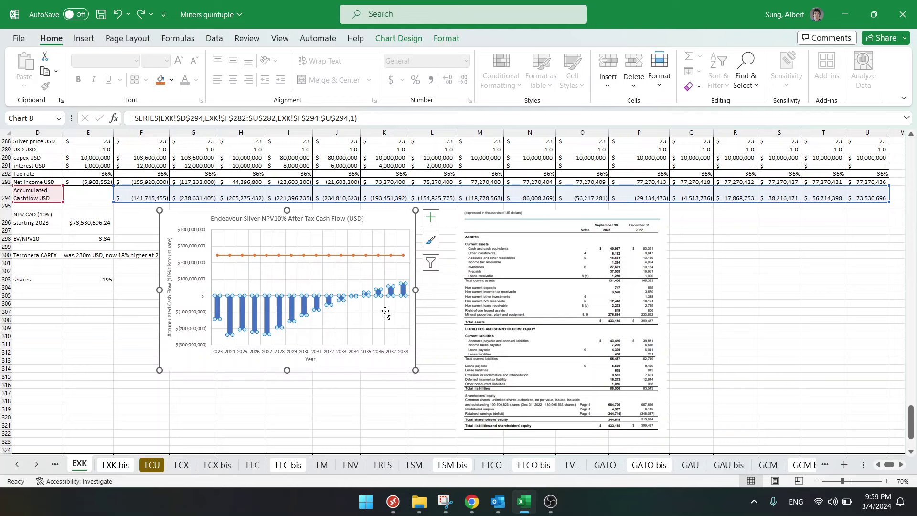
click(371, 392)
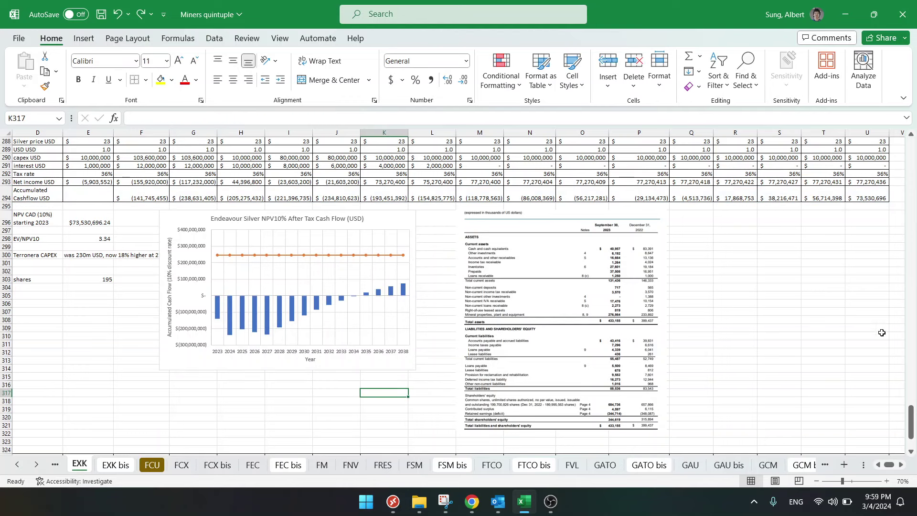
click(776, 296)
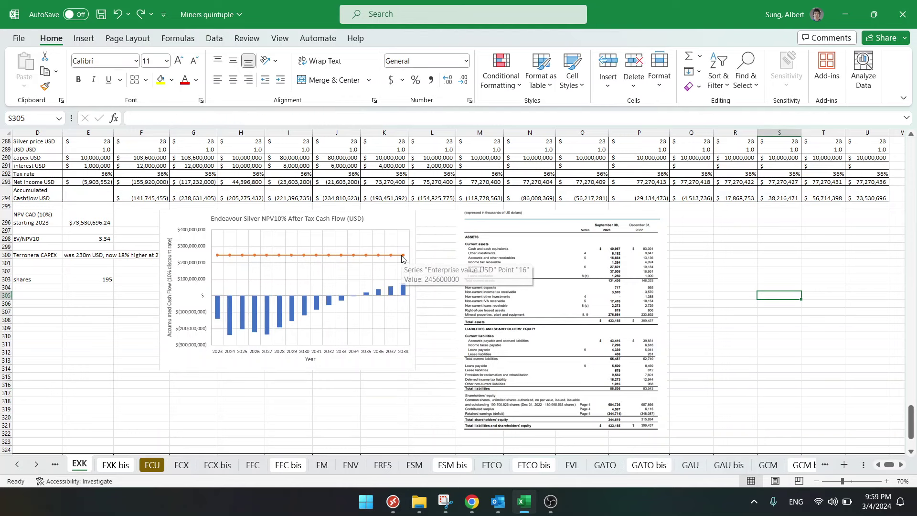
- Check the S326 upside formula without changes and compare the cells below it
scroll(738, 286, down, 5)
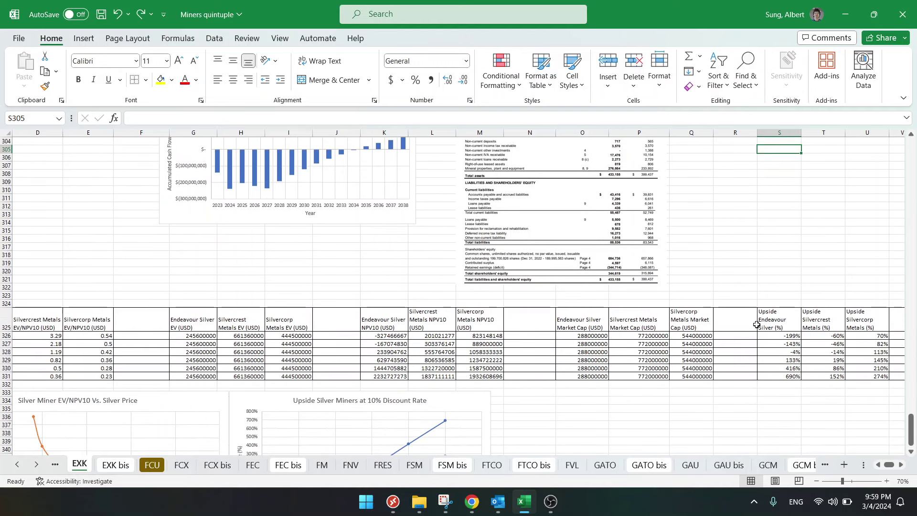
click(767, 334)
key(F2)
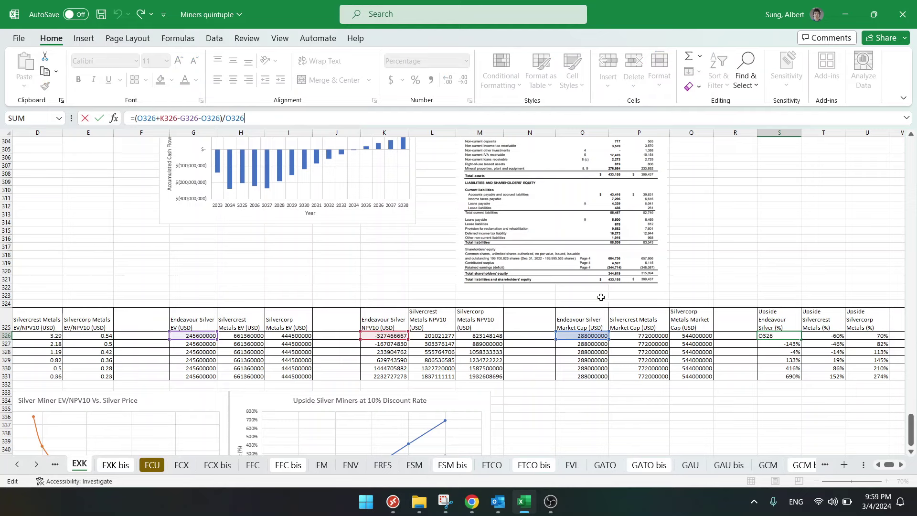
key(Escape)
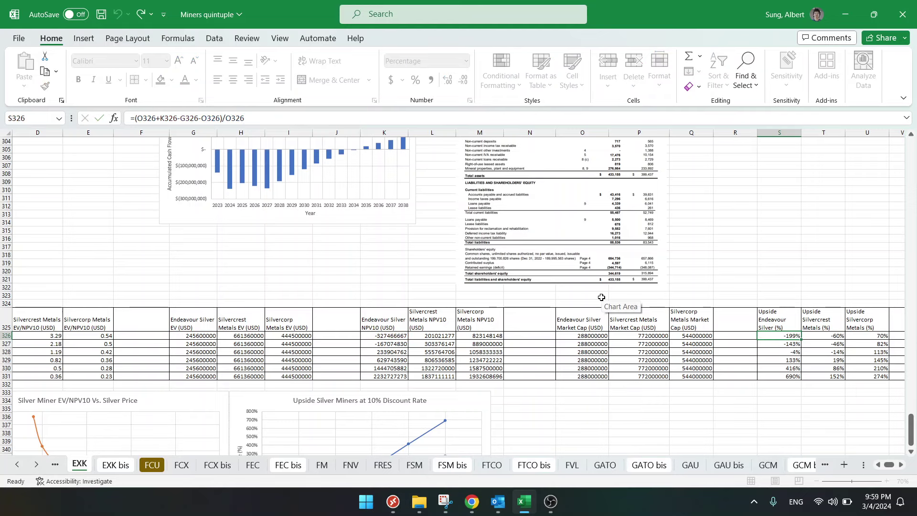
click(779, 346)
click(778, 360)
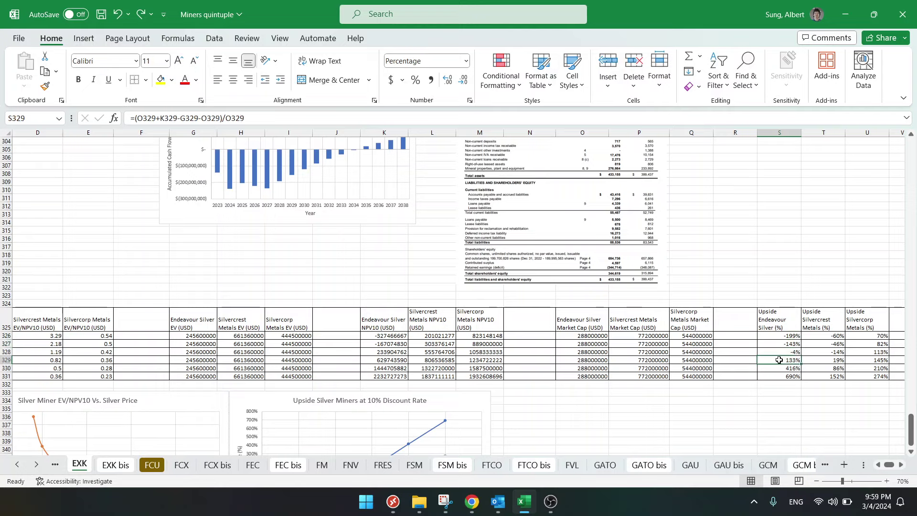
click(771, 334)
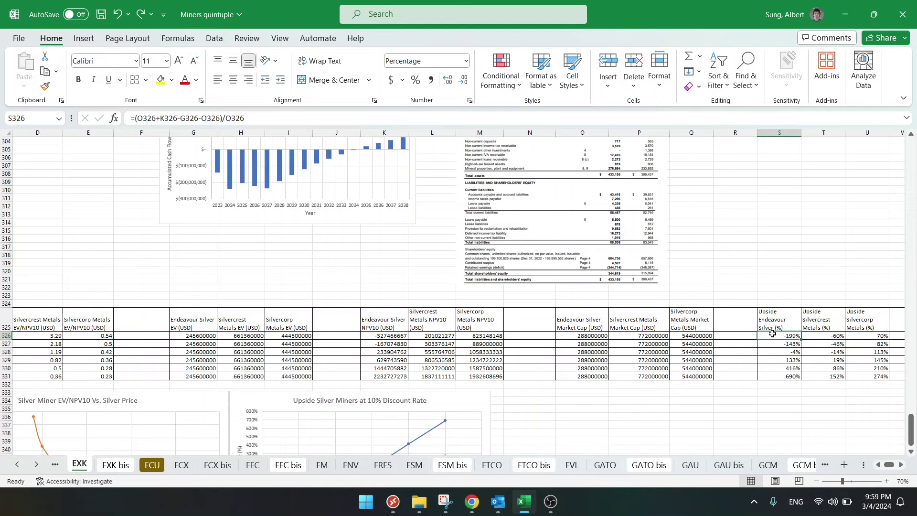
- Review the T326 Silvercrest upside formula and select the S326:U331 upside percentages
scroll(681, 311, up, 5)
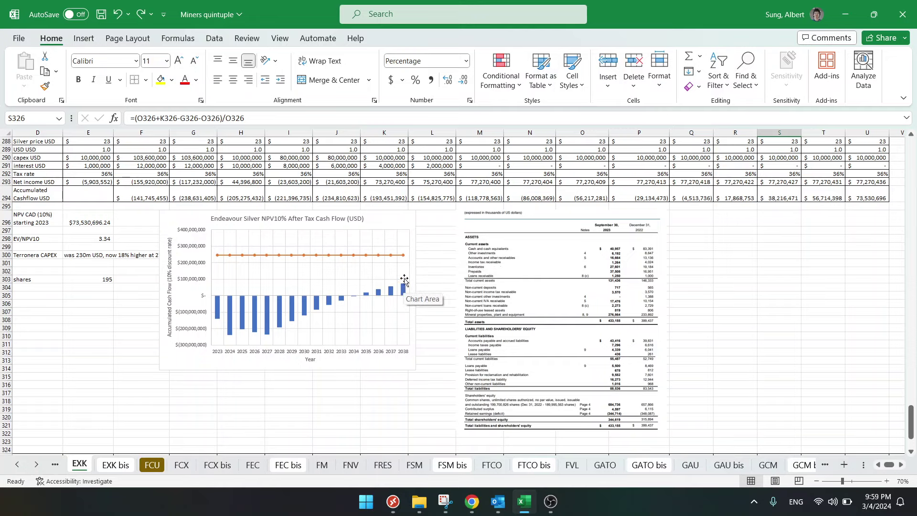
mouse_move(404, 259)
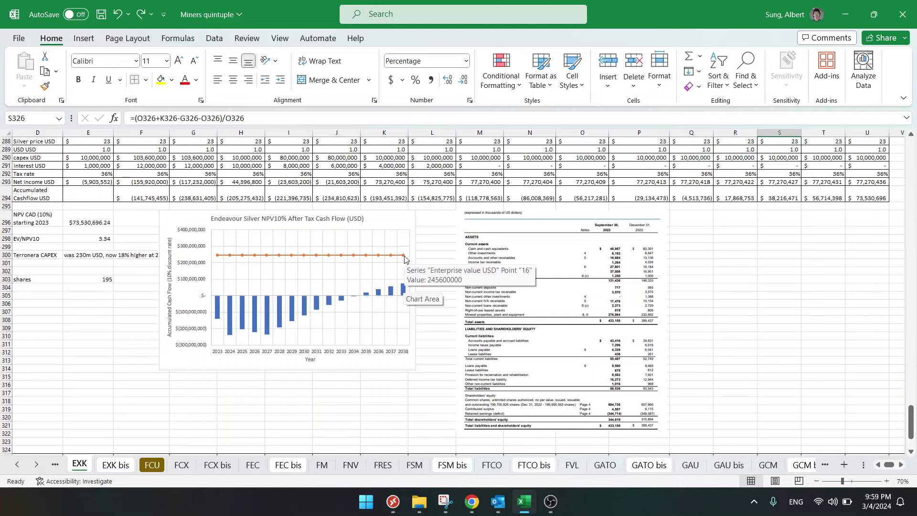
click(740, 313)
scroll(741, 313, down, 2)
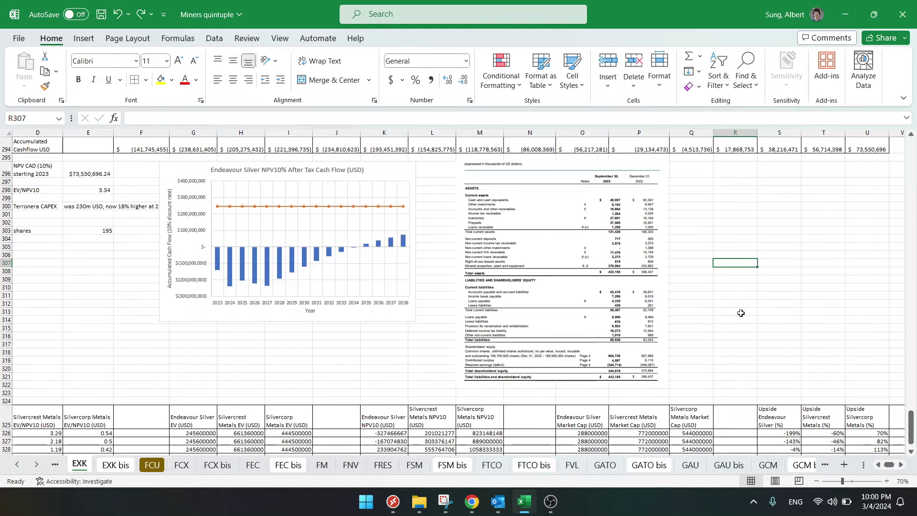
scroll(740, 312, down, 2)
click(770, 367)
click(830, 385)
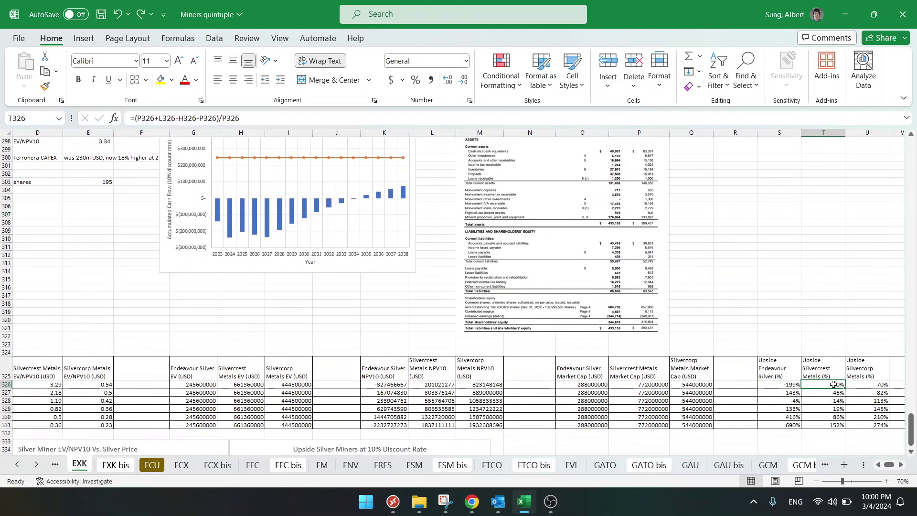
click(795, 270)
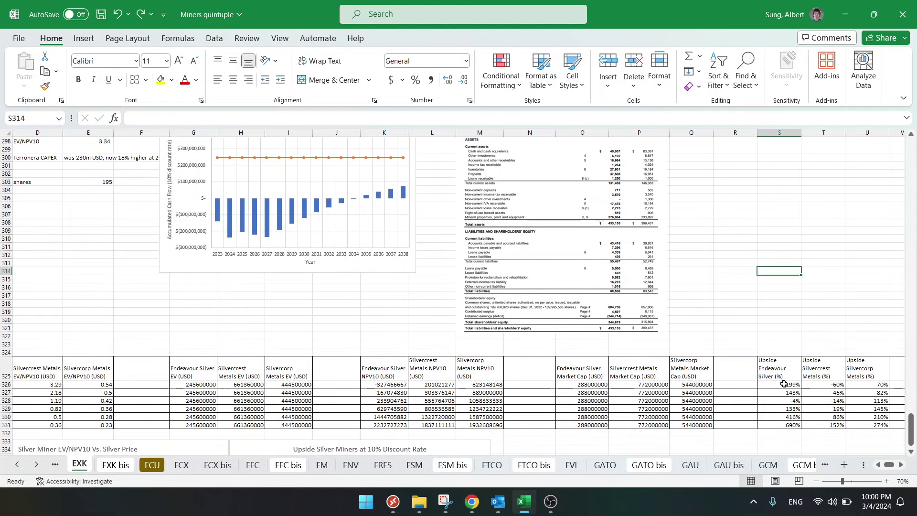
drag(783, 384, 879, 426)
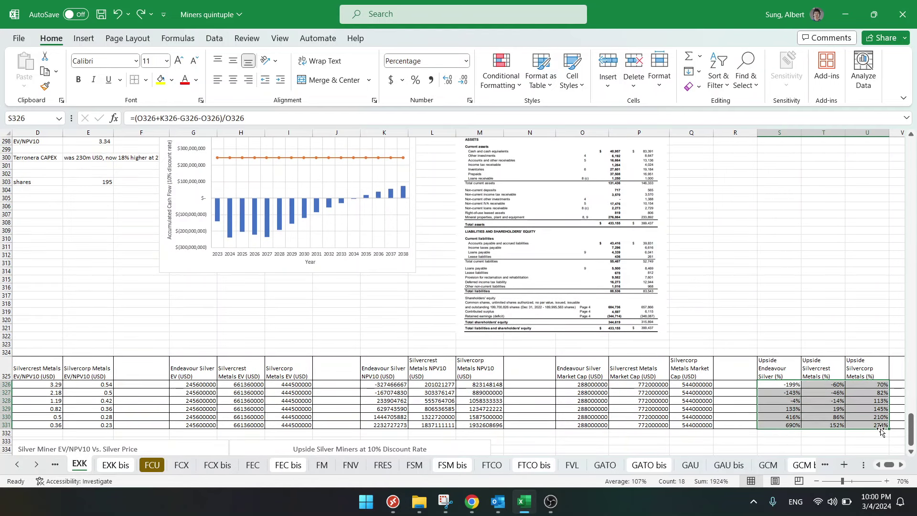
- Clear the selection and scroll down to the EV/NPV10 and Upside line charts
click(739, 316)
scroll(740, 320, down, 9)
drag(889, 465, 885, 470)
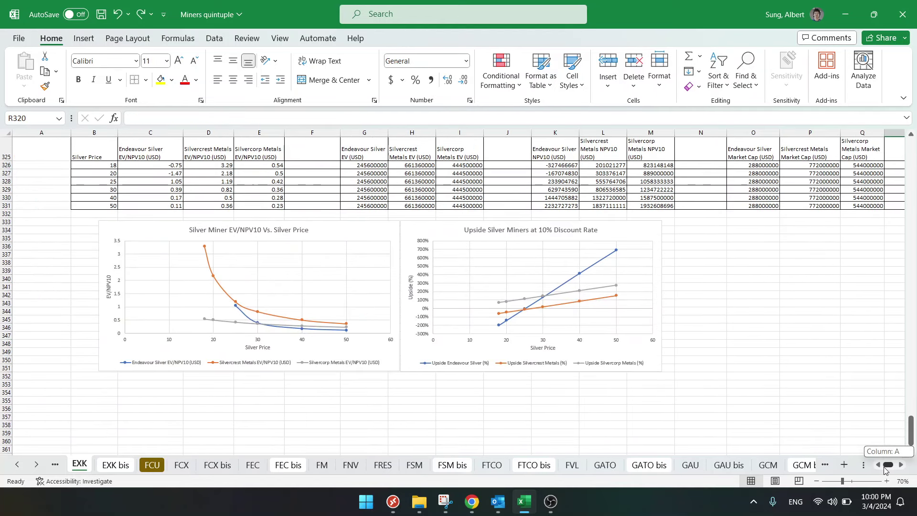
click(728, 311)
click(45, 238)
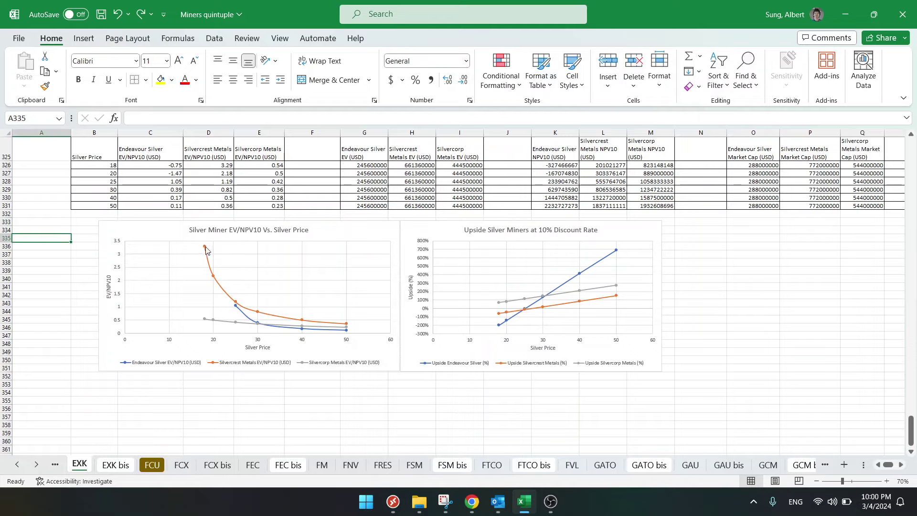
mouse_move(205, 248)
click(204, 400)
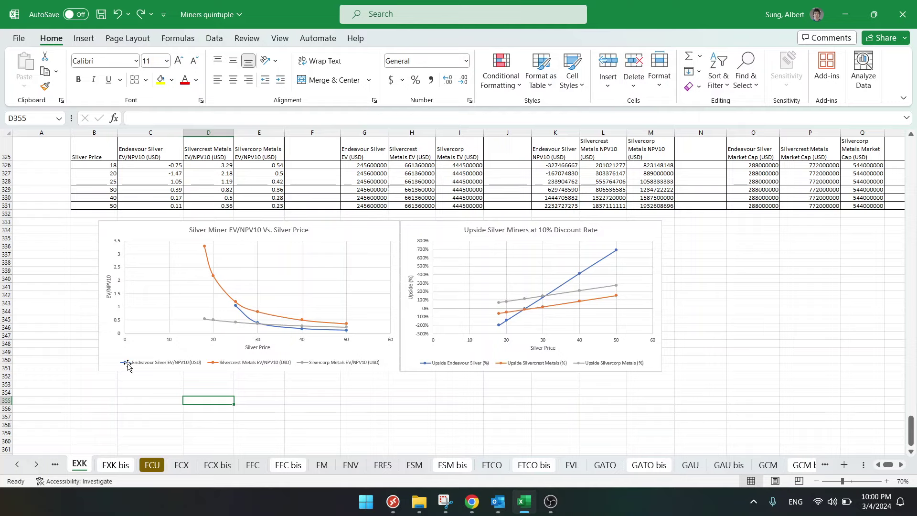
- Check the source data of the Silvercorp, Silvercrest and Endeavour Silver EV/NPV10 series
click(216, 321)
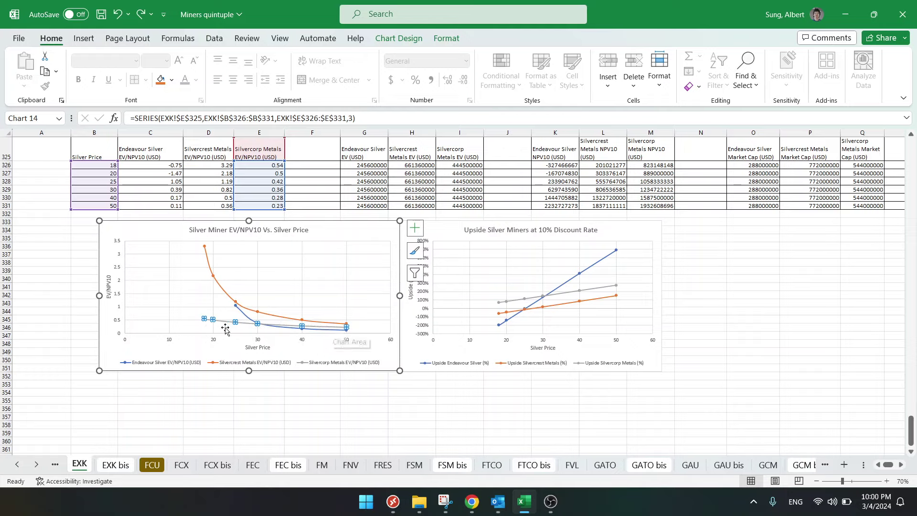
click(254, 405)
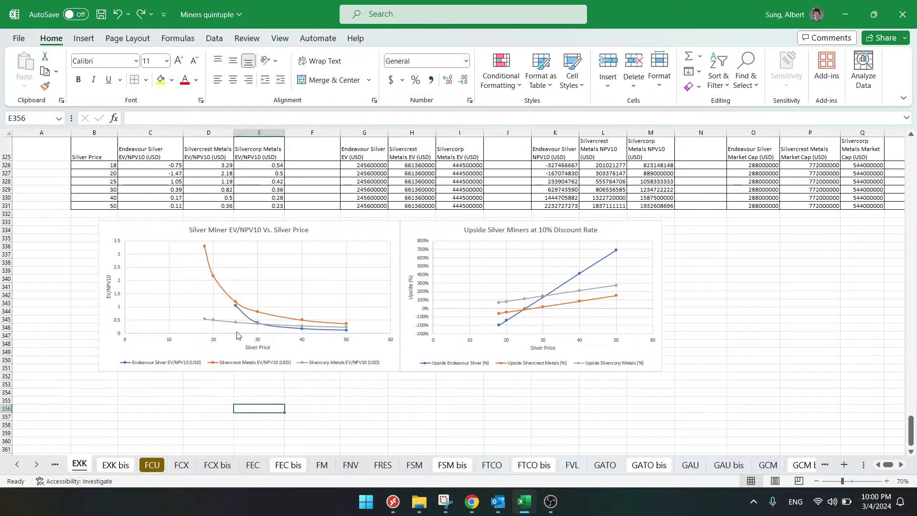
click(217, 287)
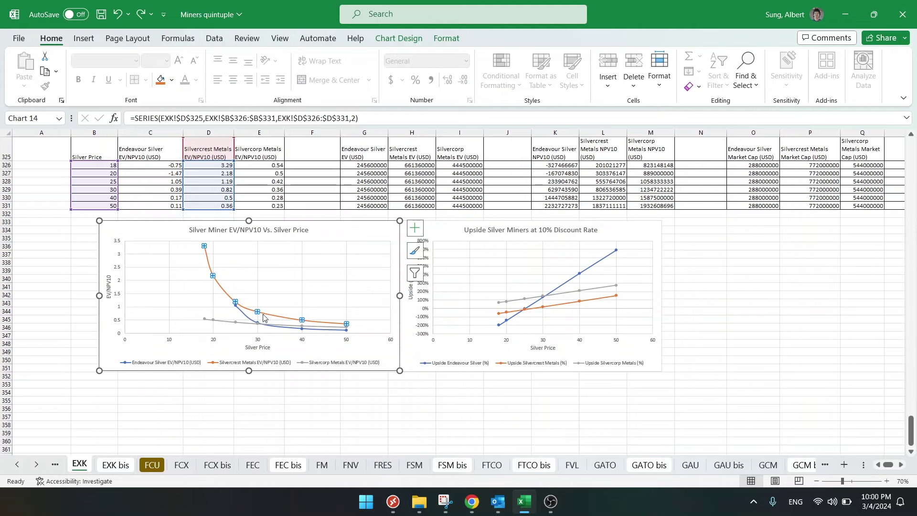
click(199, 394)
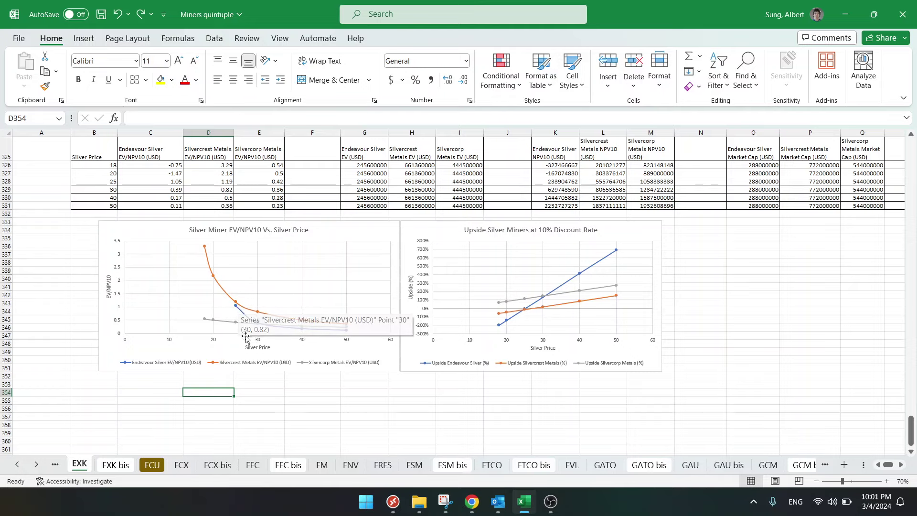
click(242, 311)
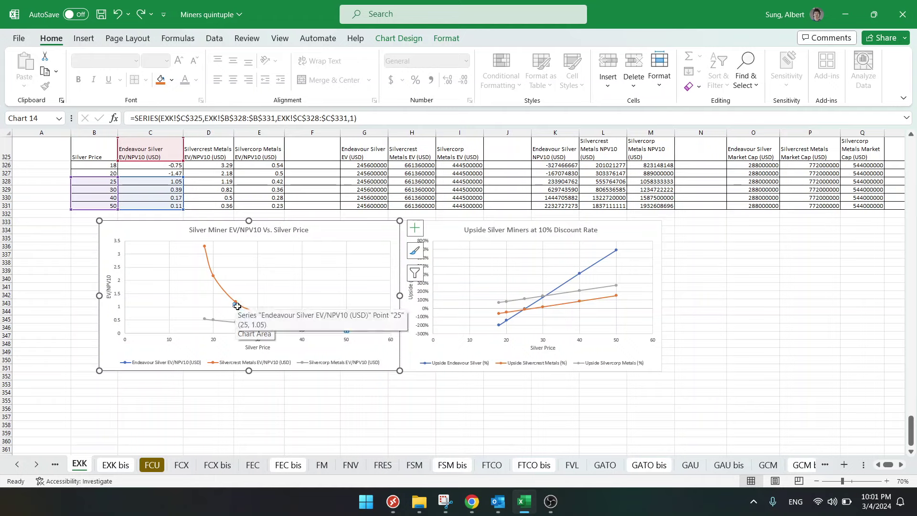
click(216, 400)
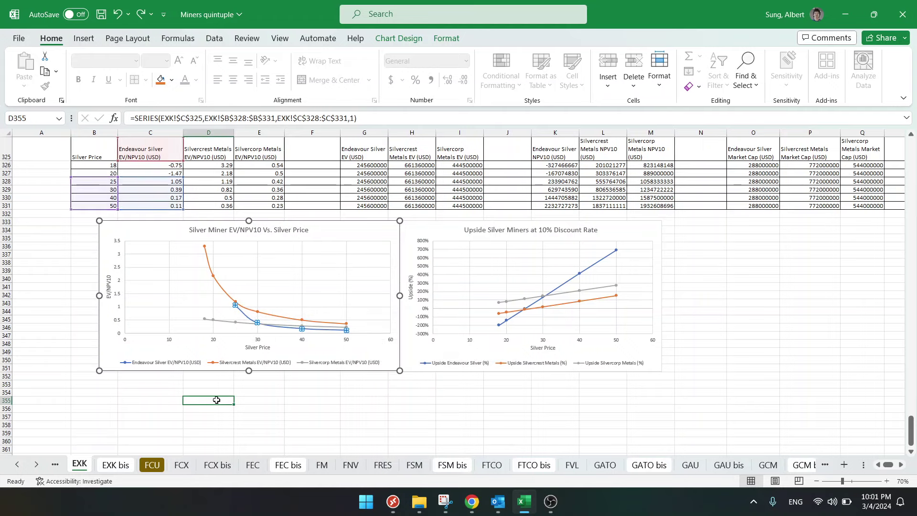
- Compare the grey Silvercorp and orange Silvercrest series in the Upside Silver Miners chart
click(580, 304)
click(580, 290)
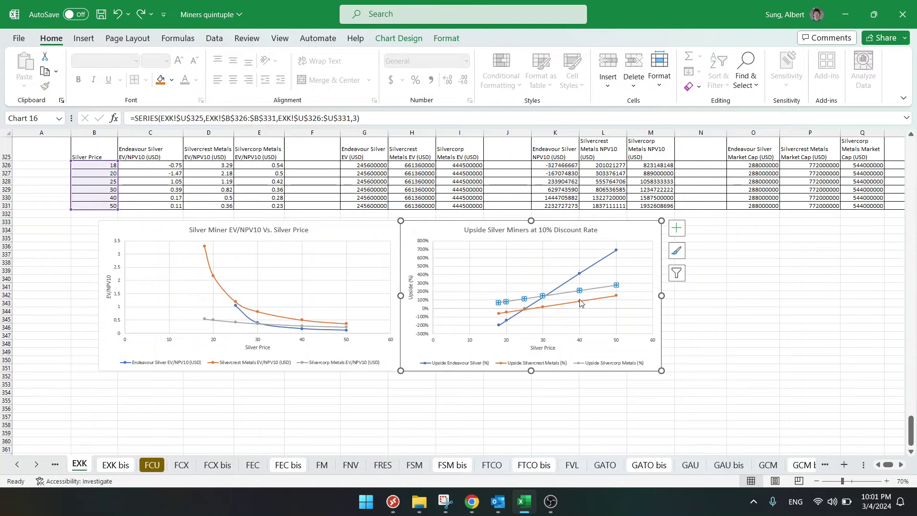
click(577, 301)
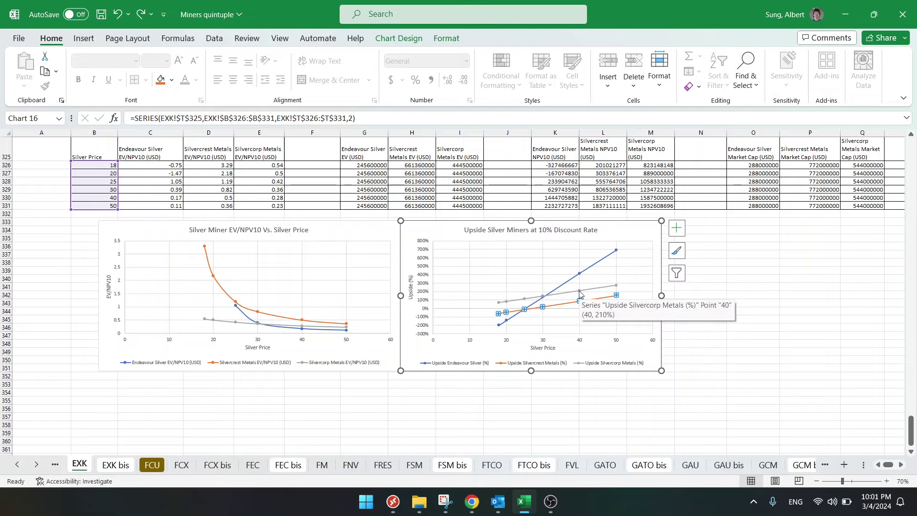
click(579, 292)
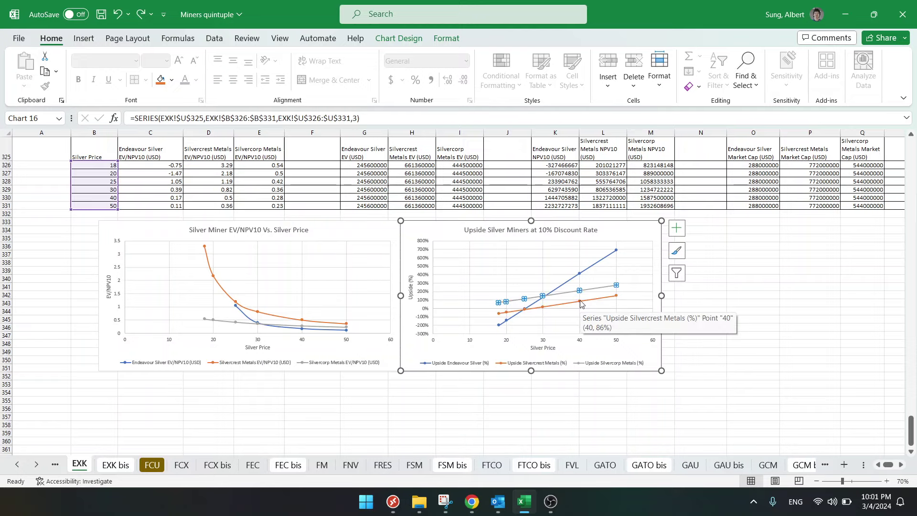
click(580, 302)
click(580, 291)
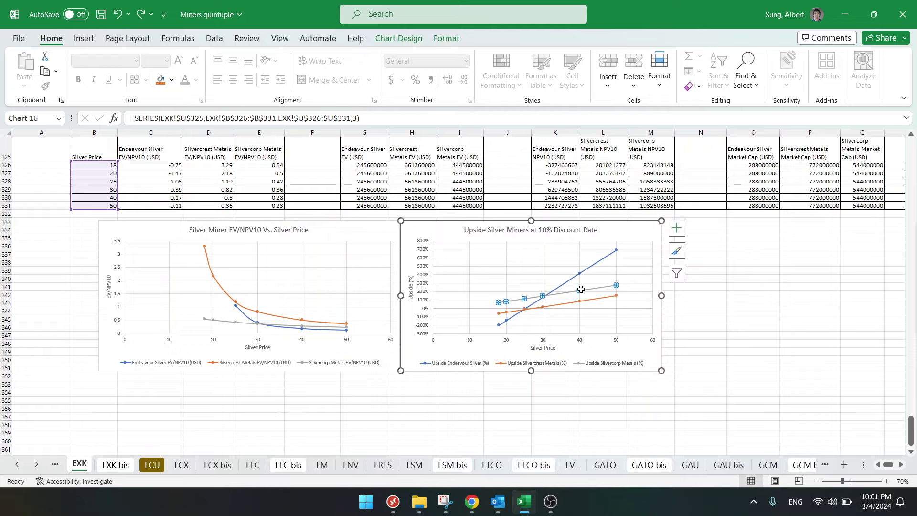
click(578, 302)
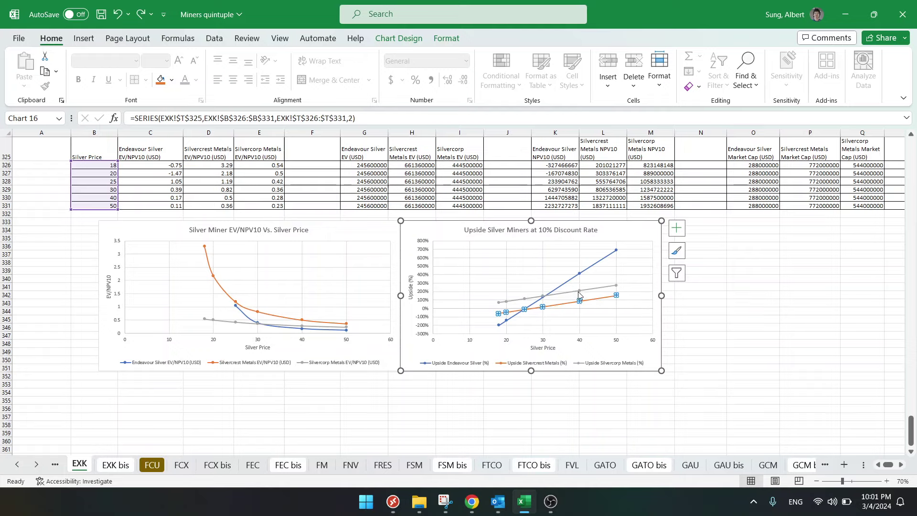
click(580, 290)
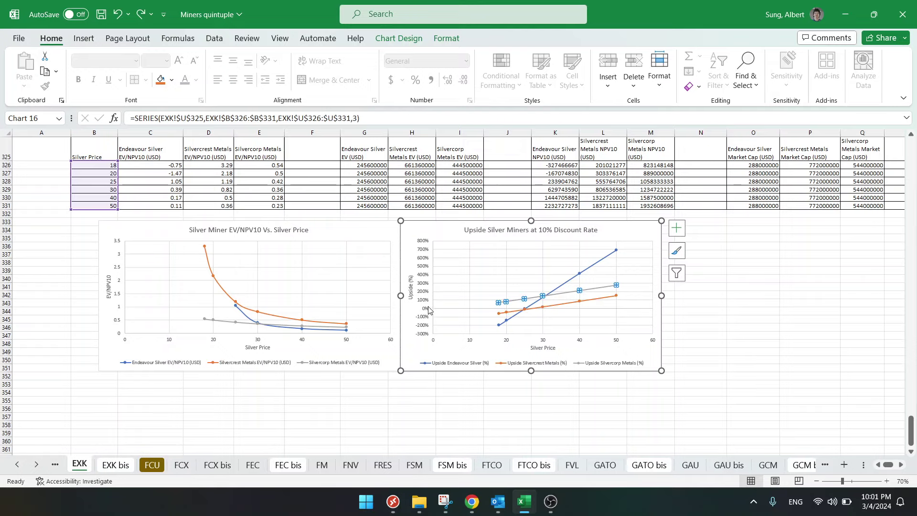
click(507, 313)
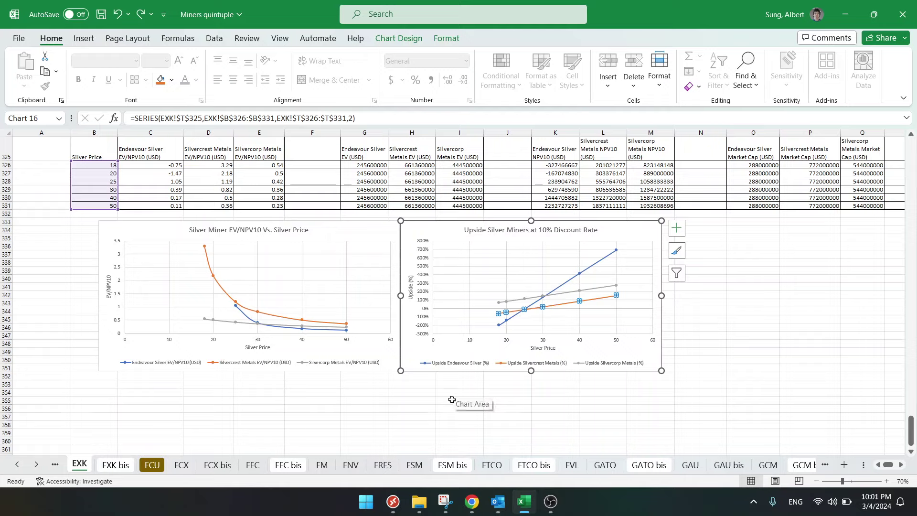
click(524, 299)
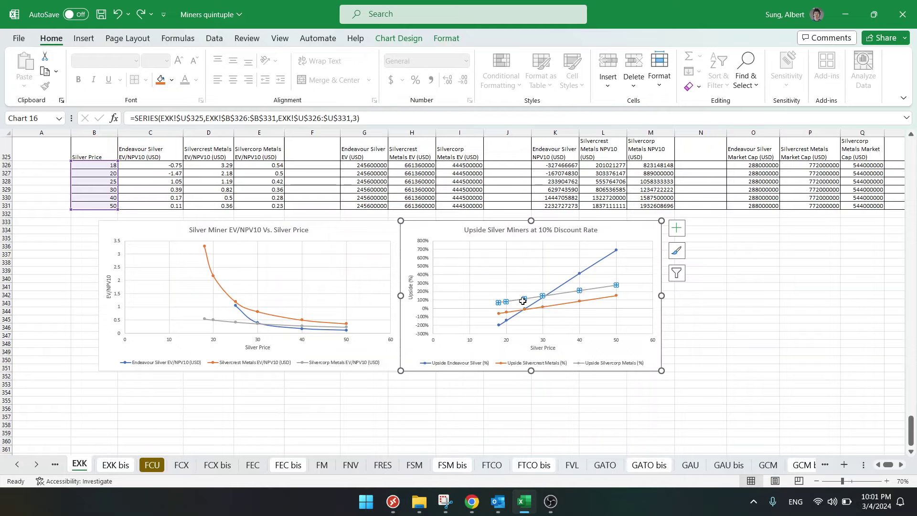
click(543, 308)
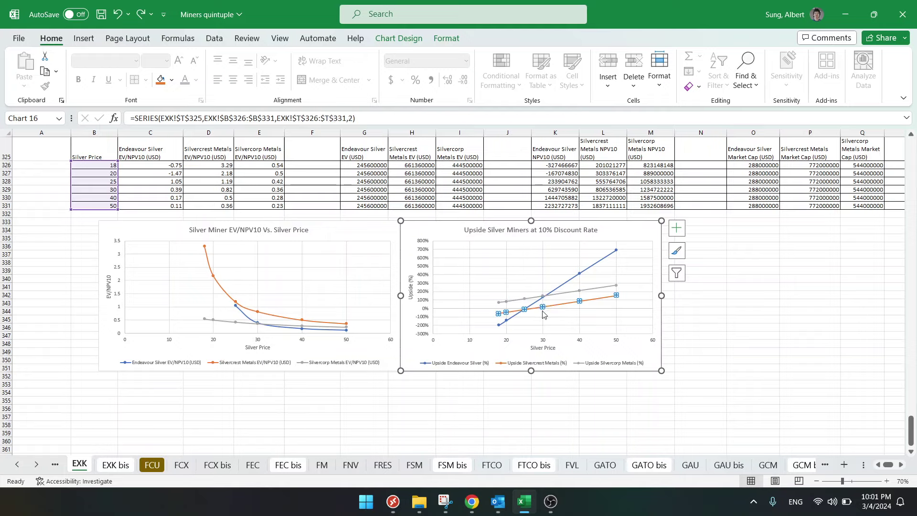
- Check the blue Endeavour upside series' SERIES formula and its B326:B331 source range
click(579, 275)
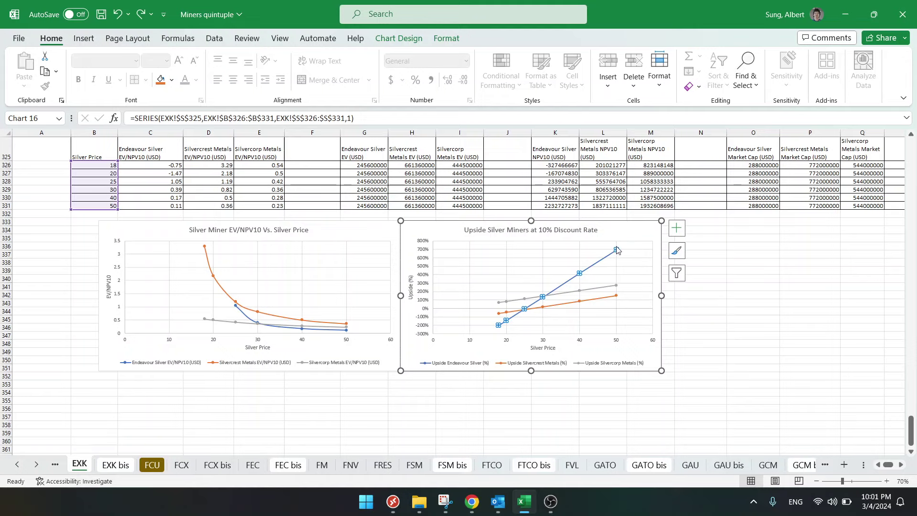
click(496, 400)
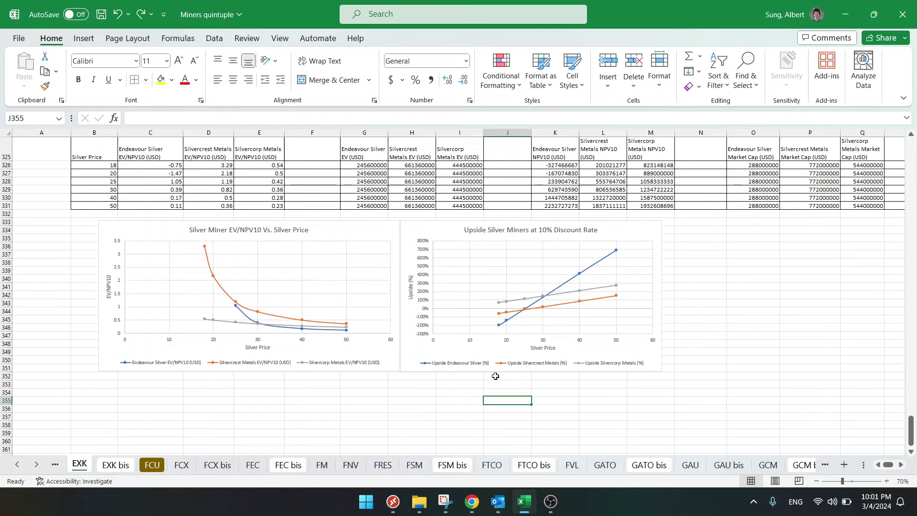
click(514, 317)
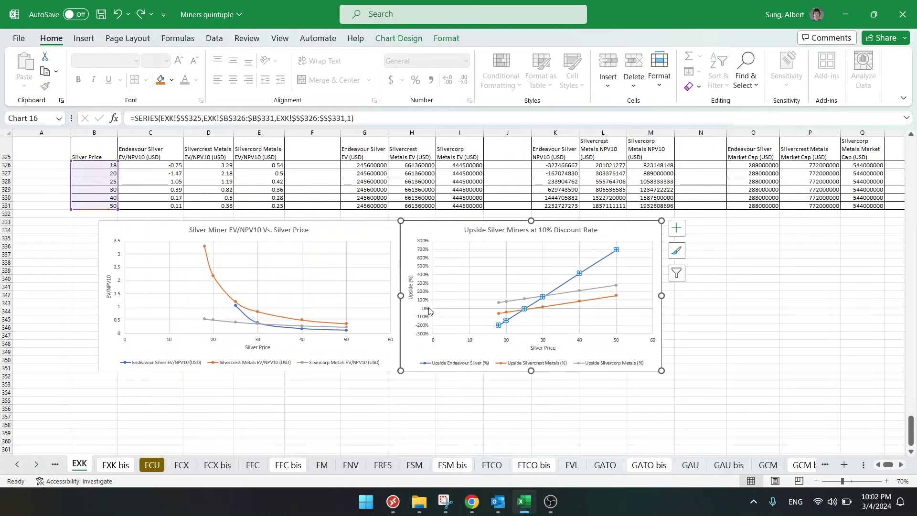
mouse_move(514, 318)
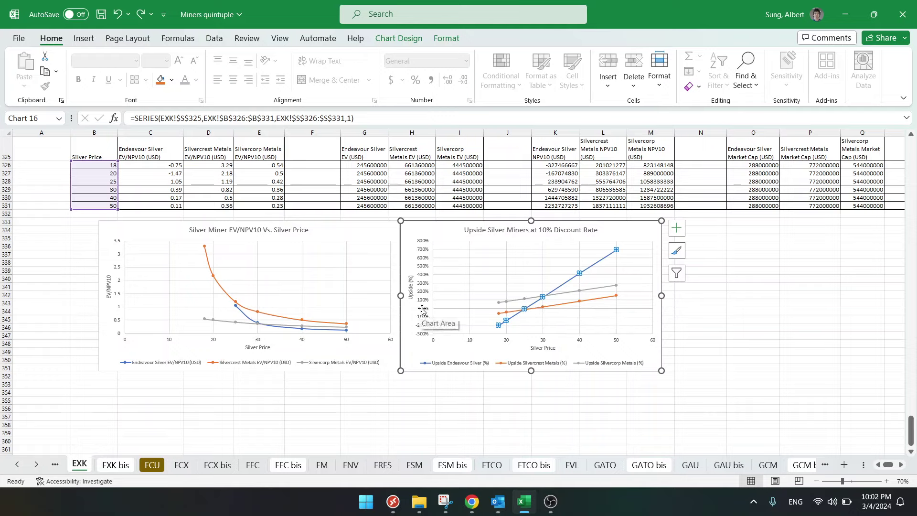
click(252, 386)
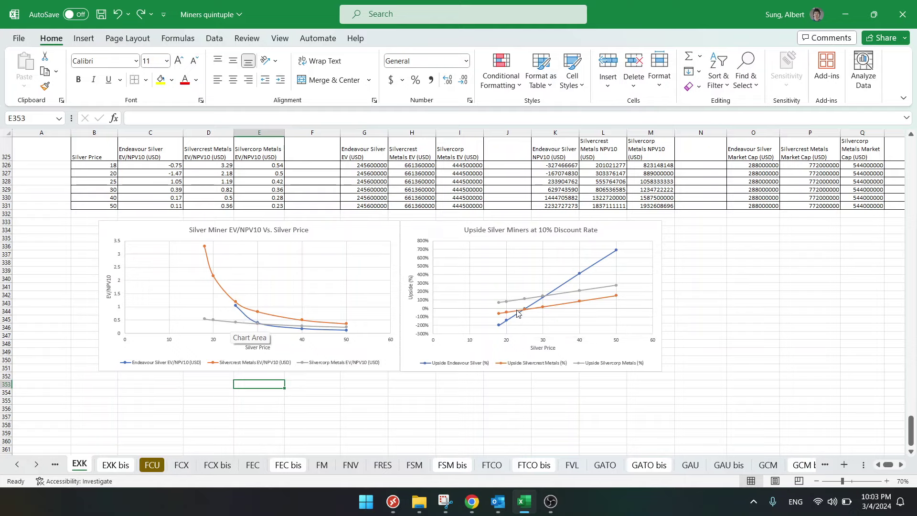
mouse_move(525, 311)
mouse_move(507, 325)
click(510, 319)
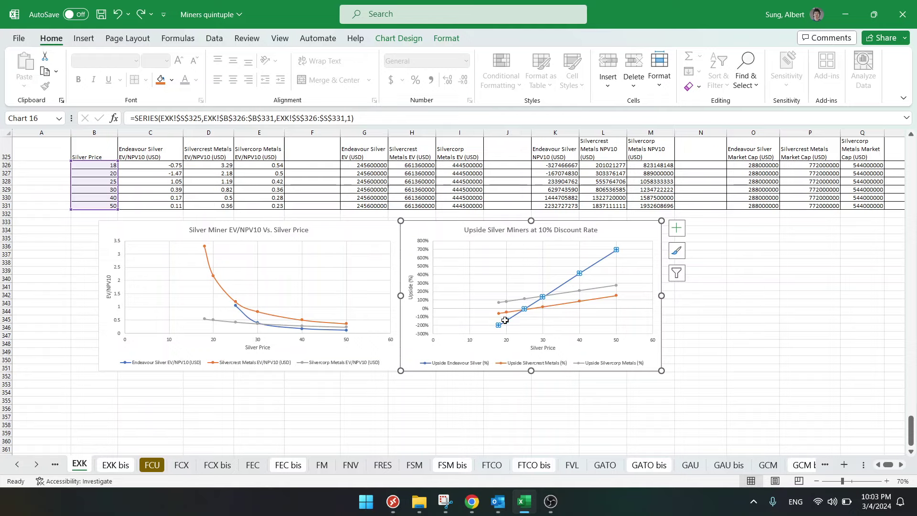
mouse_move(505, 320)
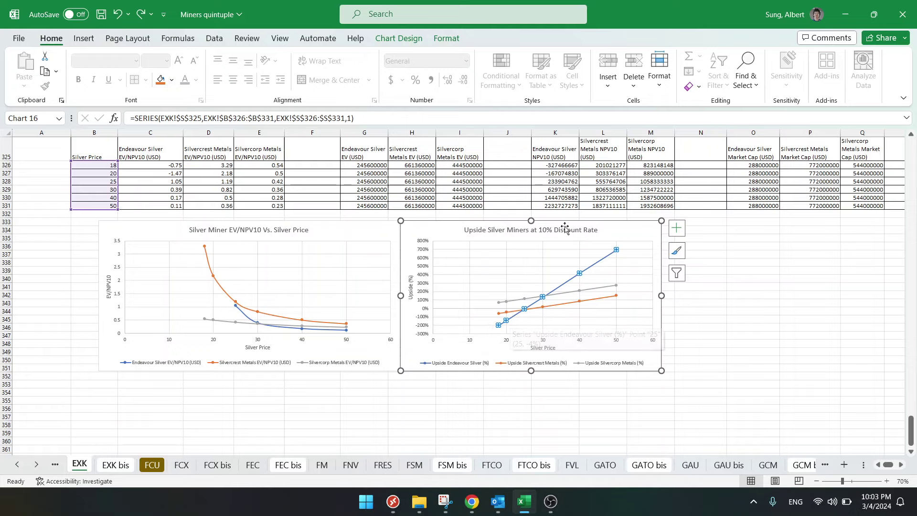
click(781, 295)
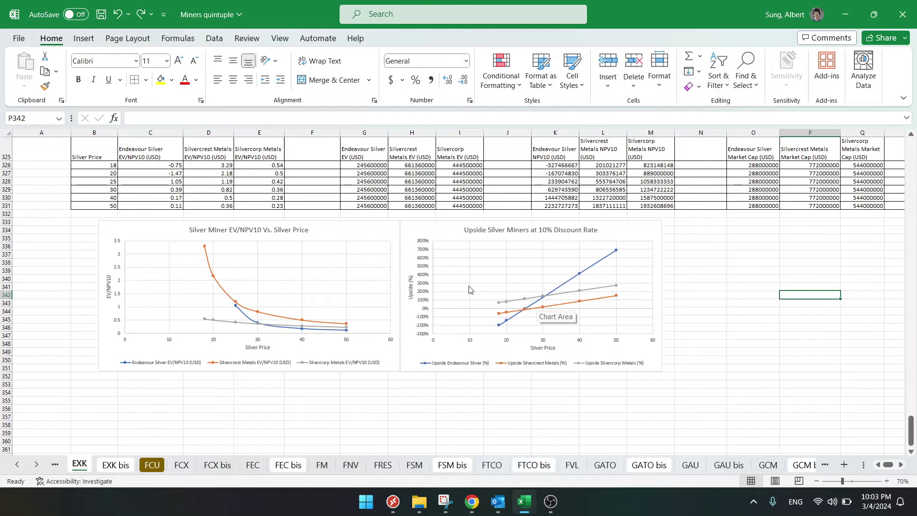
click(549, 230)
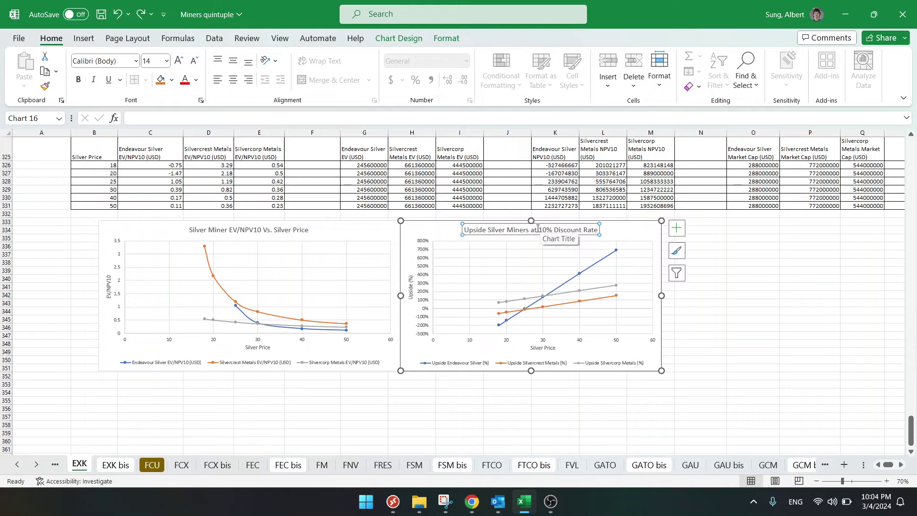
click(733, 266)
click(693, 265)
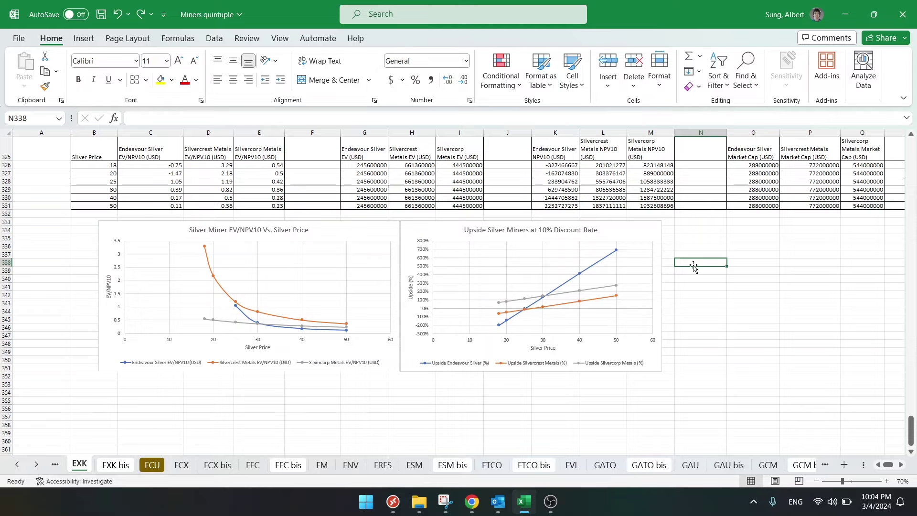
click(542, 229)
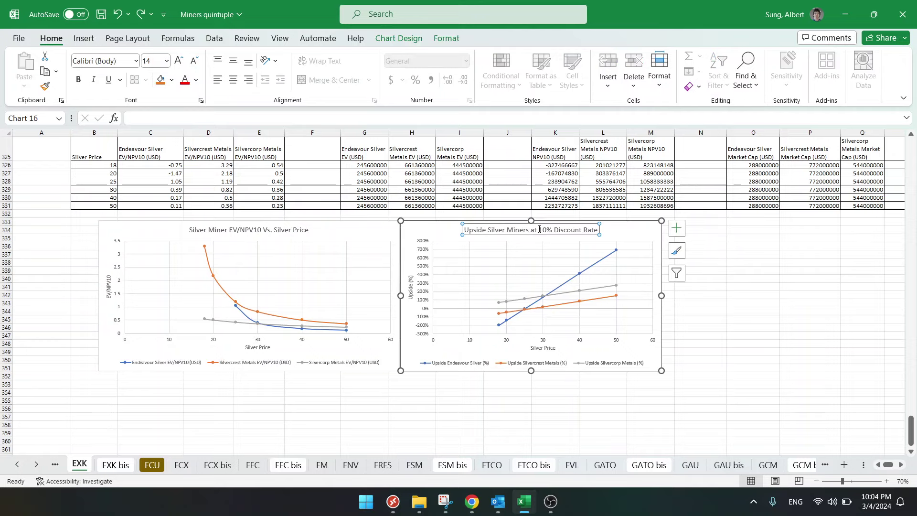
click(542, 229)
drag(539, 230, 552, 233)
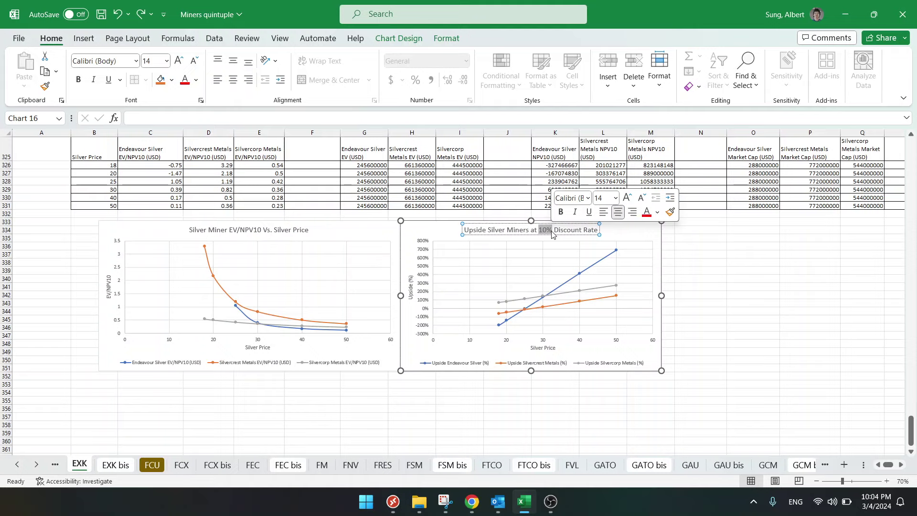
click(709, 287)
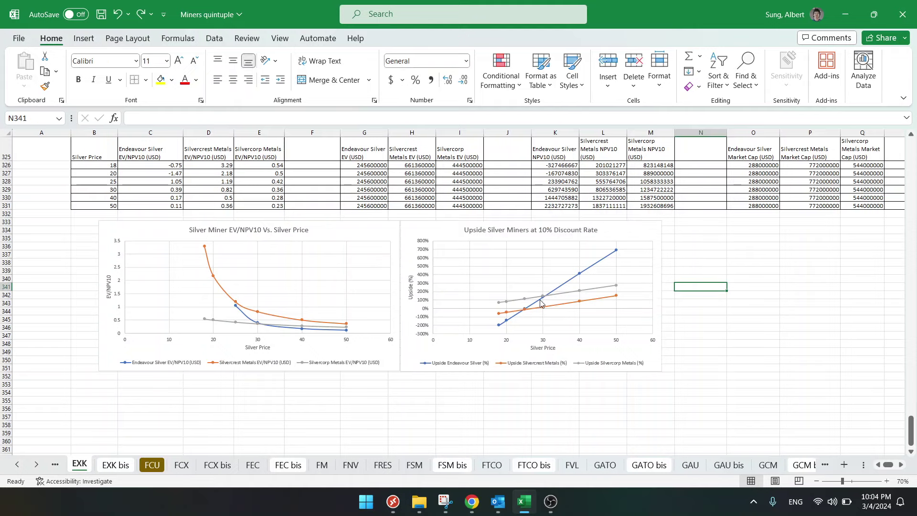
mouse_move(540, 303)
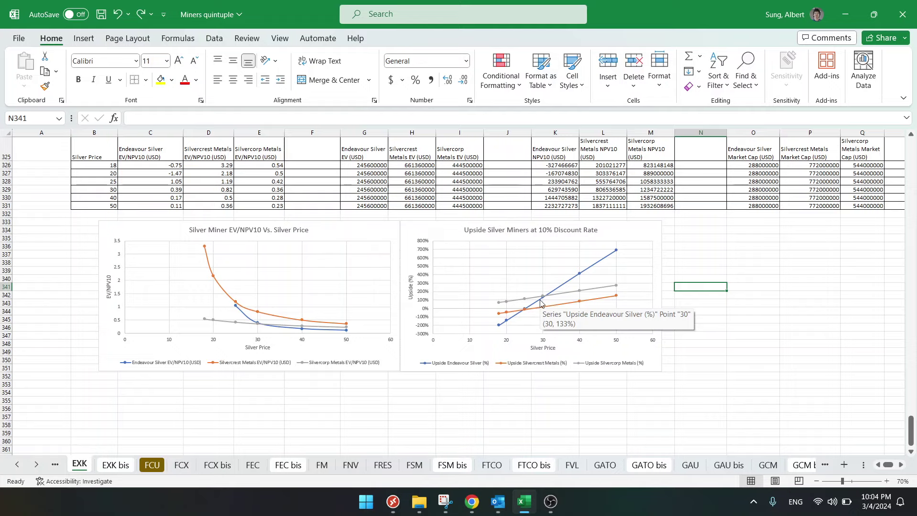
click(699, 262)
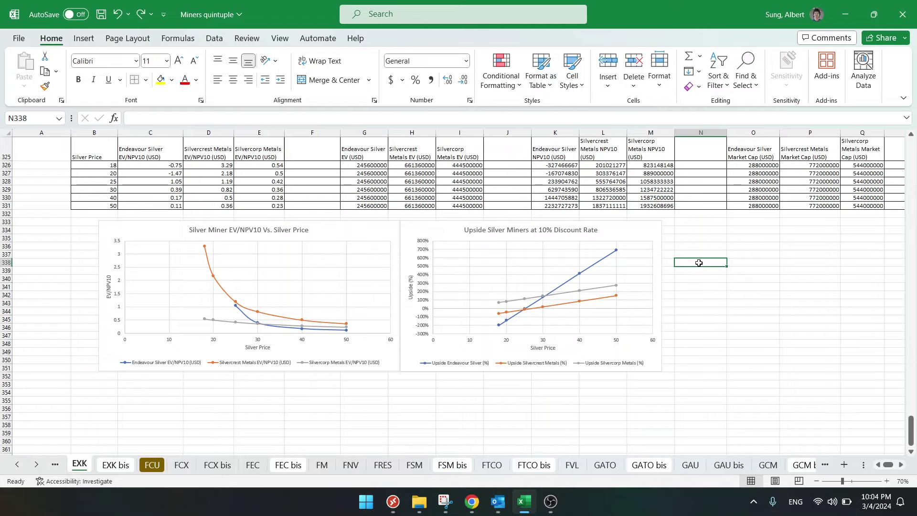
click(712, 289)
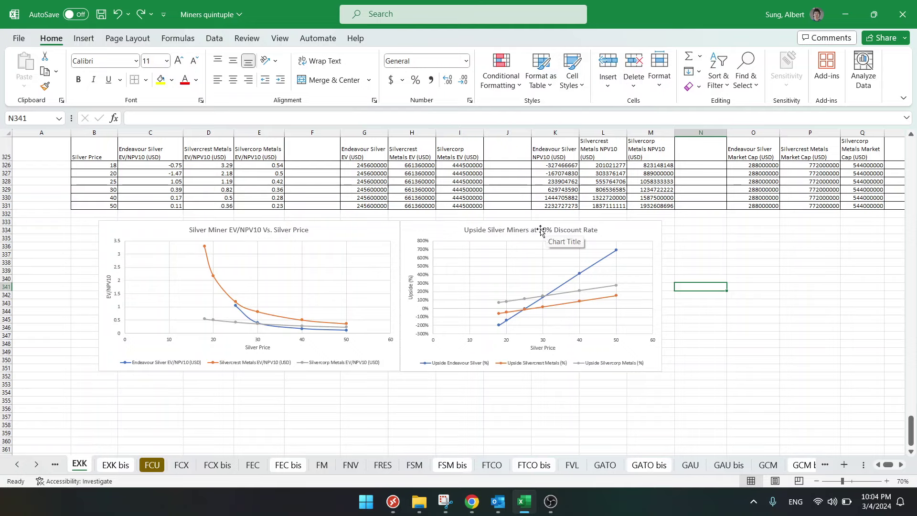
click(697, 238)
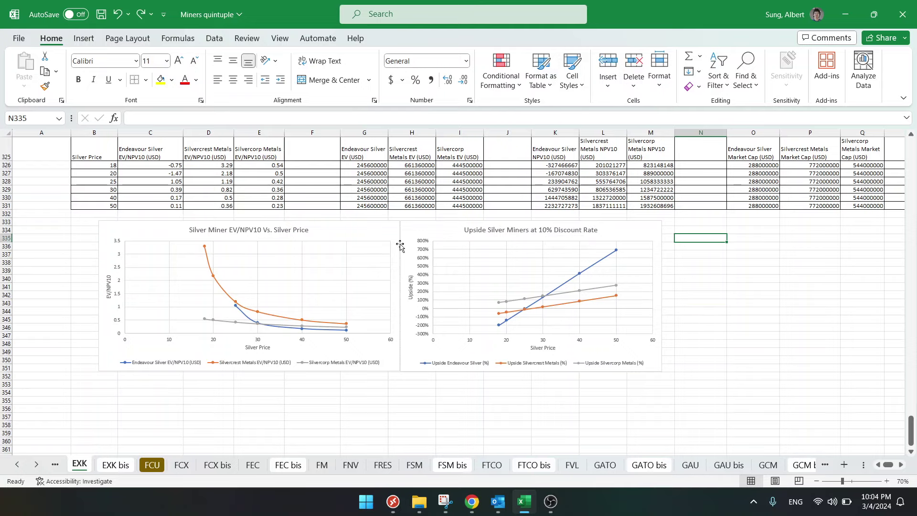
click(46, 246)
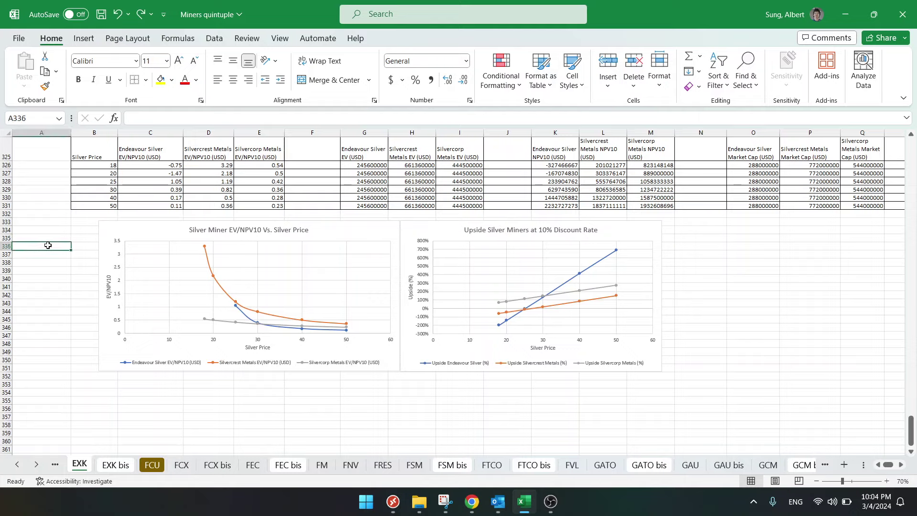
click(698, 255)
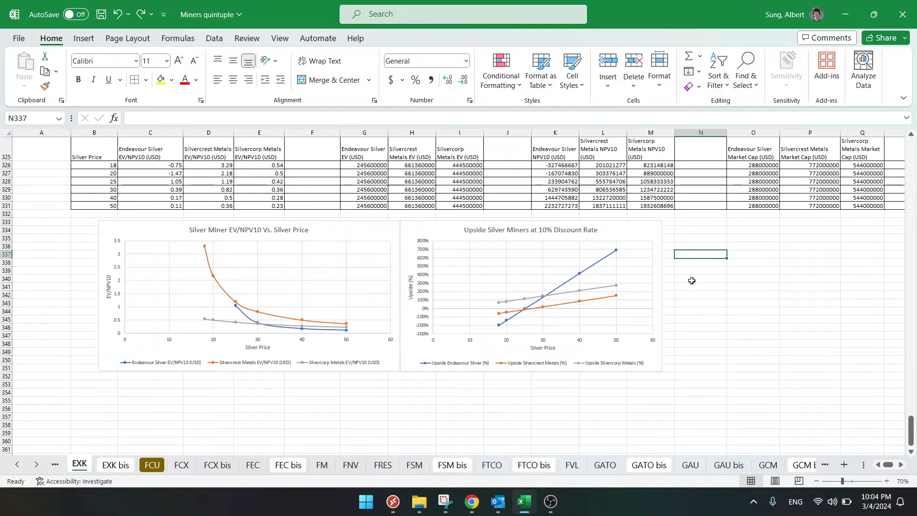
click(692, 281)
scroll(691, 281, up, 1)
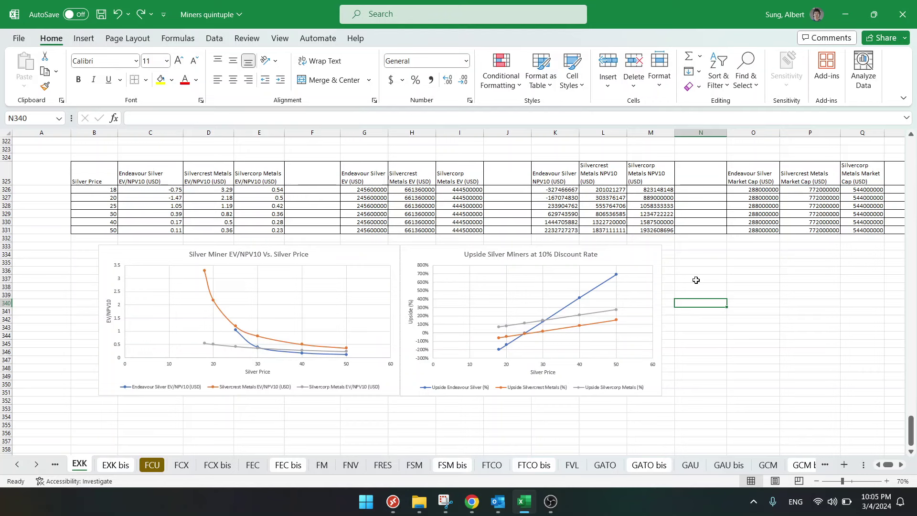
scroll(696, 280, up, 15)
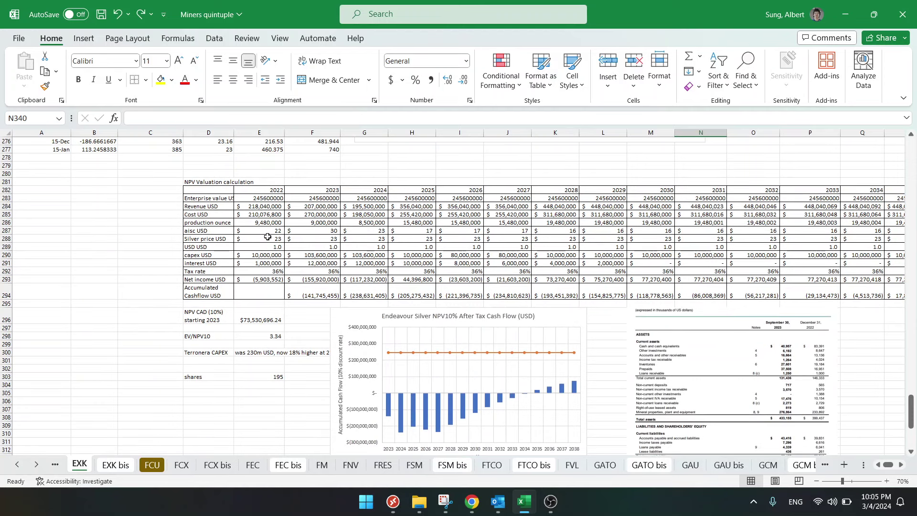
drag(264, 237, 645, 239)
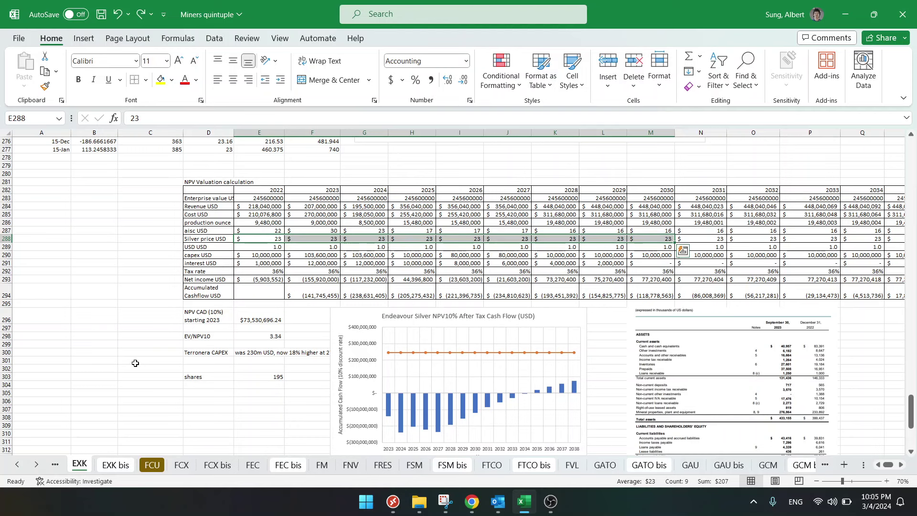
click(147, 317)
scroll(147, 317, down, 10)
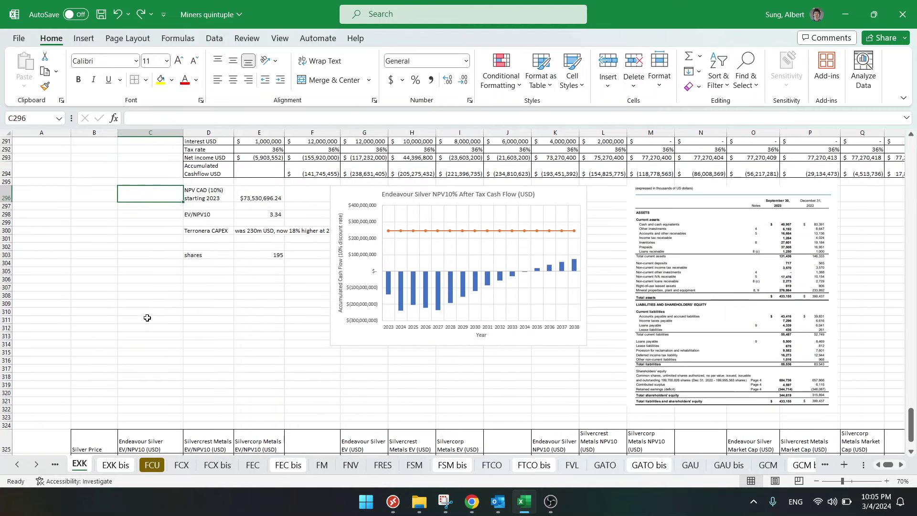
click(94, 298)
drag(261, 351, 296, 354)
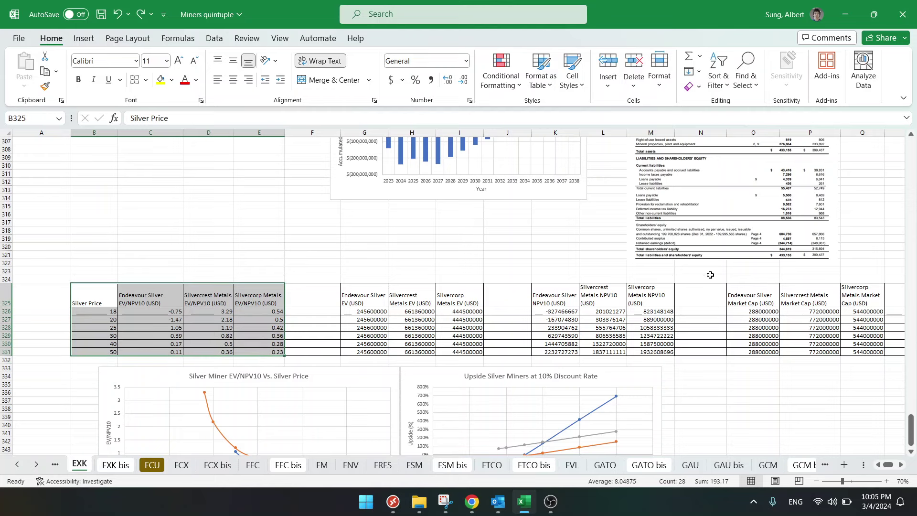
drag(666, 270, 717, 273)
drag(668, 292, 802, 352)
click(689, 319)
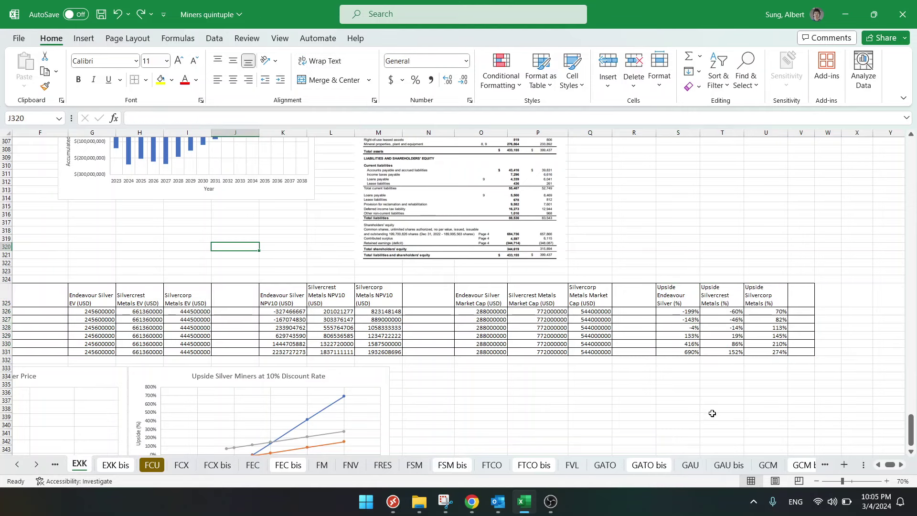
drag(700, 408, 108, 407)
click(59, 376)
scroll(58, 374, down, 3)
scroll(59, 374, down, 1)
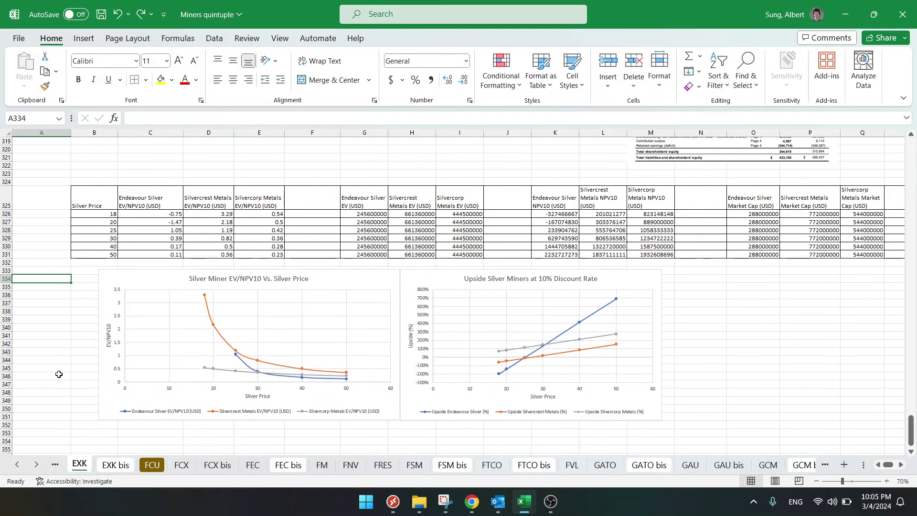